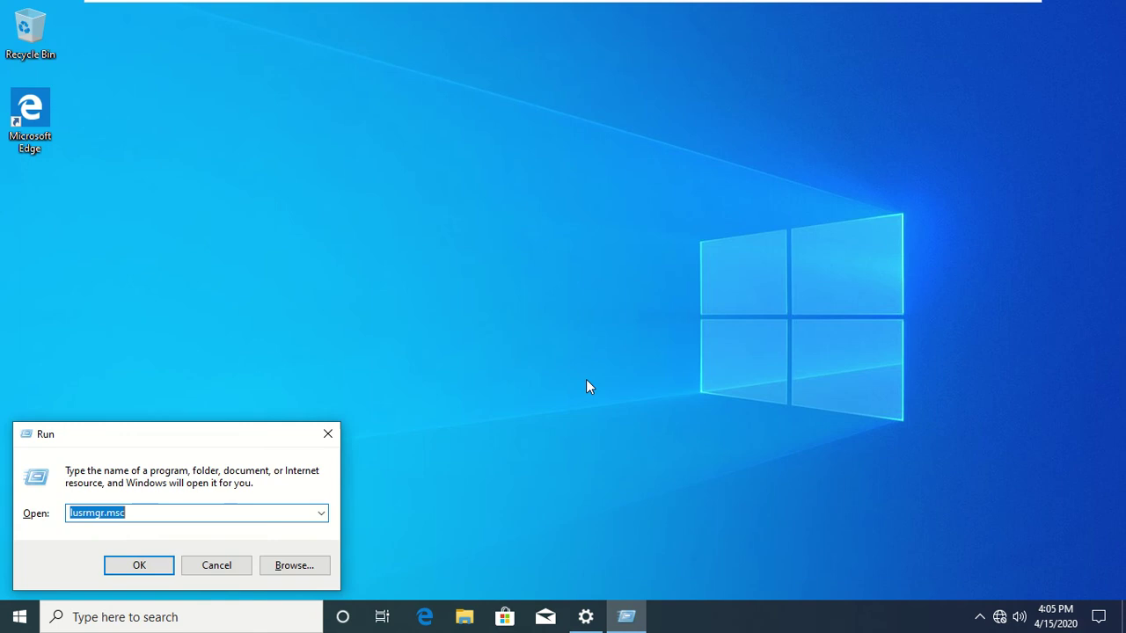
pyautogui.write('how')
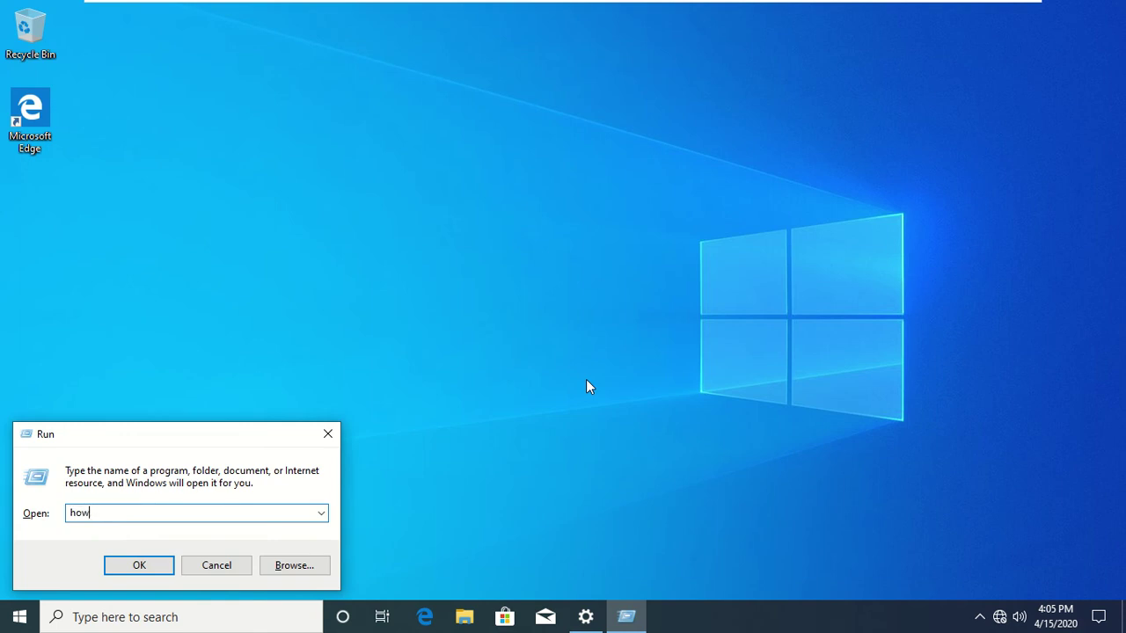
pyautogui.write(' to ue')
pyautogui.press('BackSpace')
pyautogui.press('BackSpace')
pyautogui.write('use')
pyautogui.hotkey('ctrl', 'a')
pyautogui.press('Escape')
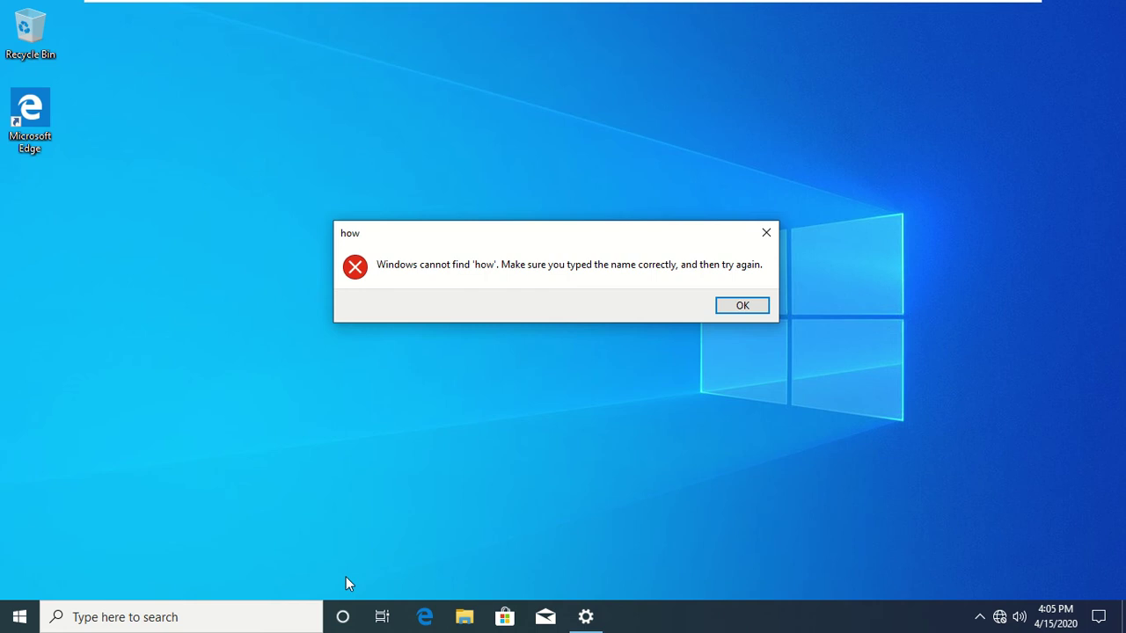
pyautogui.click(744, 302)
# Step: Launch Notepad with the Run command "notepad"
pyautogui.write('n')
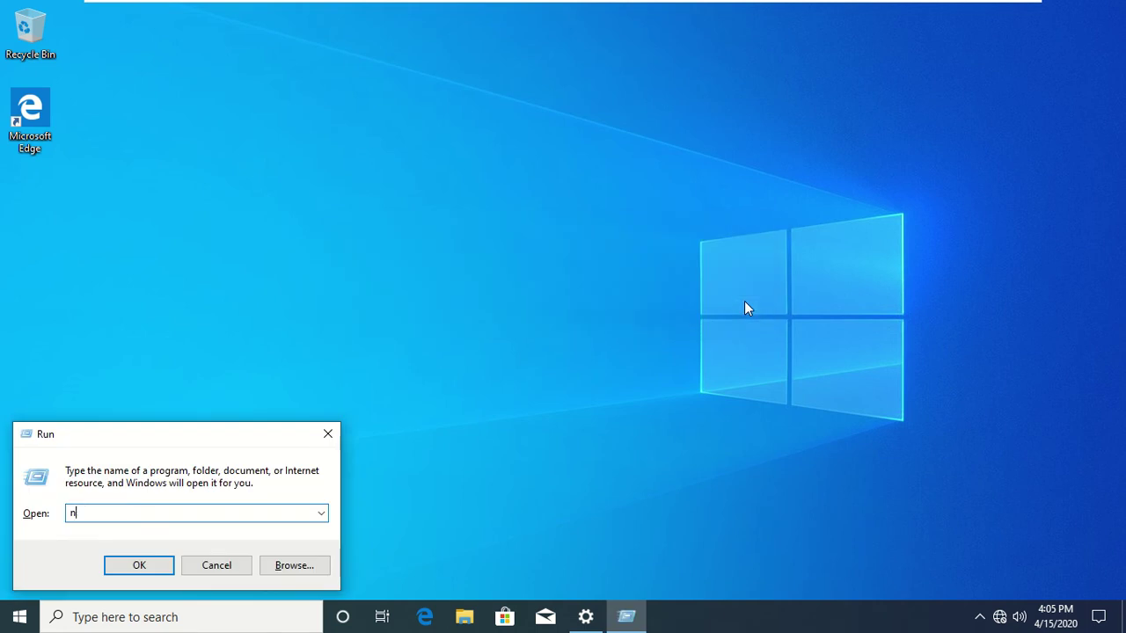
pyautogui.write('otepad')
pyautogui.press('Return')
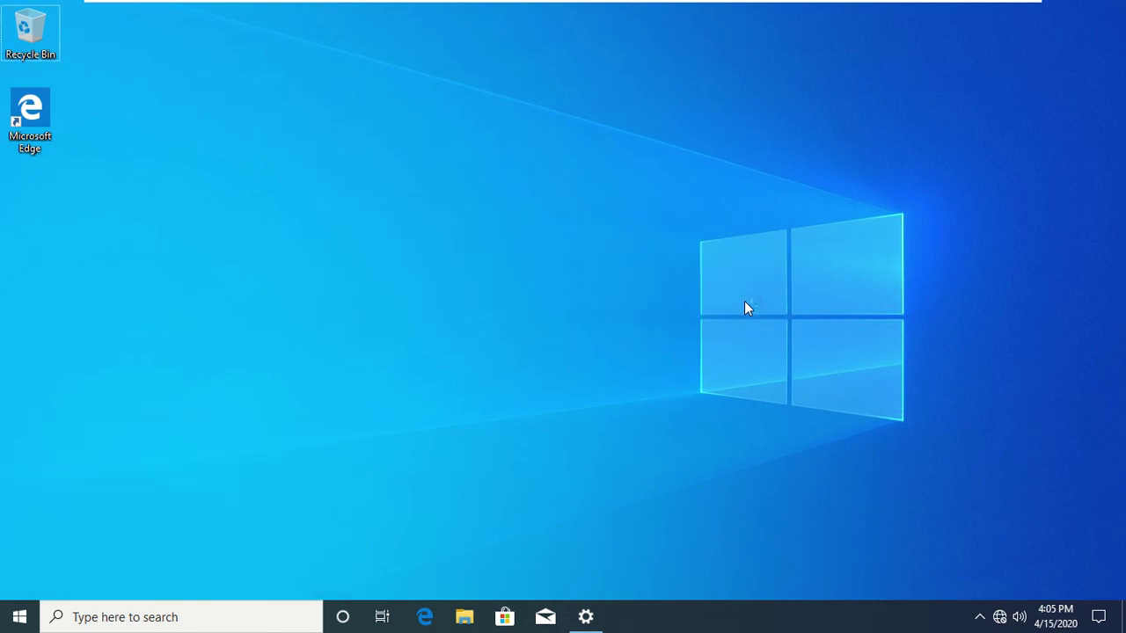
# Step: Write "how to use windows 10" as the first line of the note, followed by three line breaks
pyautogui.write('how g')
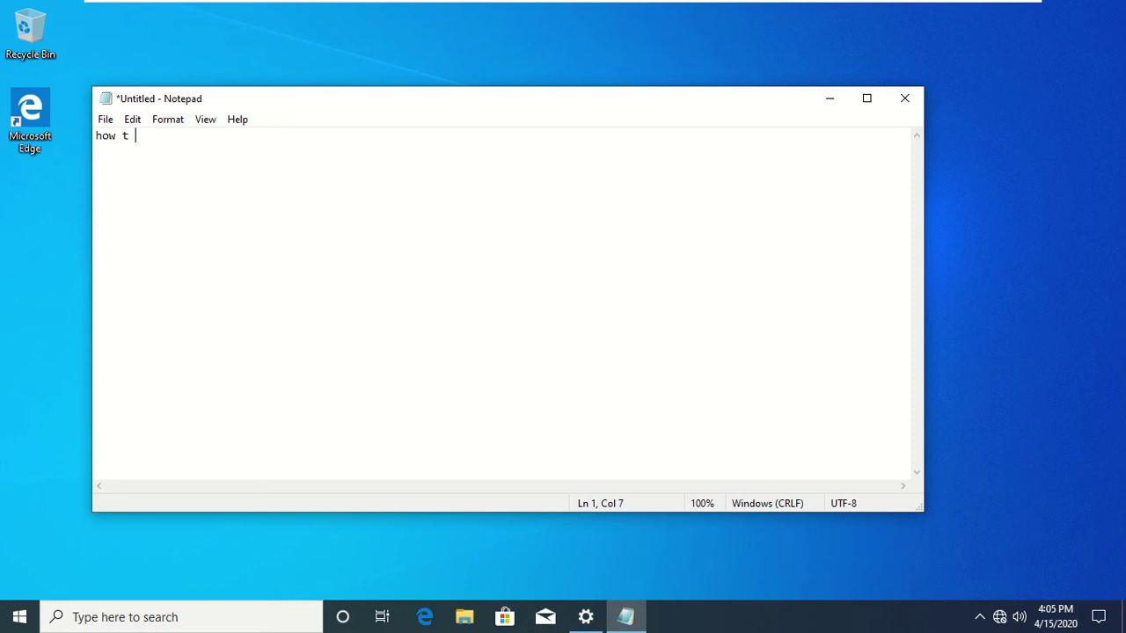
pyautogui.press('BackSpace')
pyautogui.press('BackSpace')
pyautogui.write('go')
pyautogui.press('BackSpace')
pyautogui.press('BackSpace')
pyautogui.write('to use windows 10')
pyautogui.press('Return')
pyautogui.press('Return')
pyautogui.press('Return')
# Step: Run winver to check the Windows version, close its dialog and minimize the Notepad window
pyautogui.press('super+r')
pyautogui.write('wine')
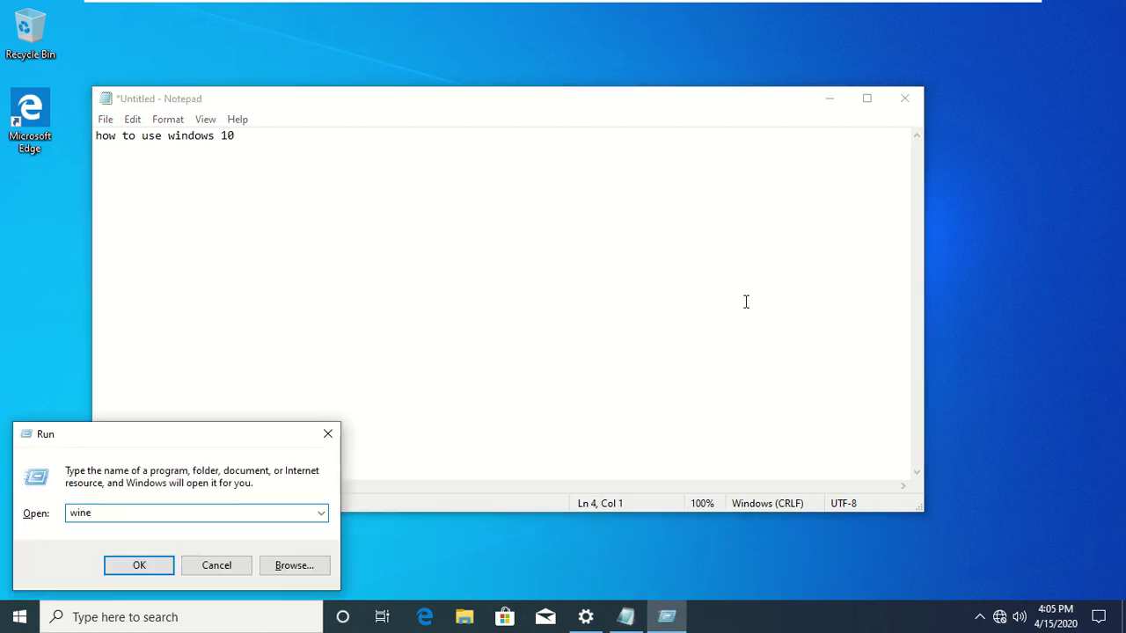
pyautogui.press('BackSpace')
pyautogui.write('ver')
pyautogui.press('Return')
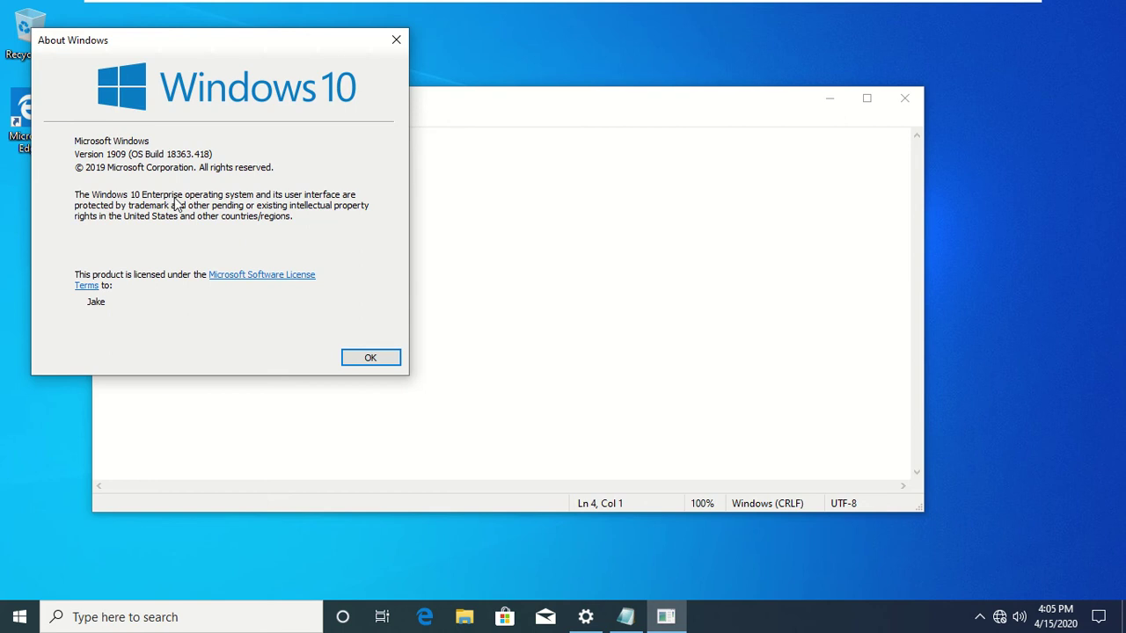
pyautogui.click(367, 359)
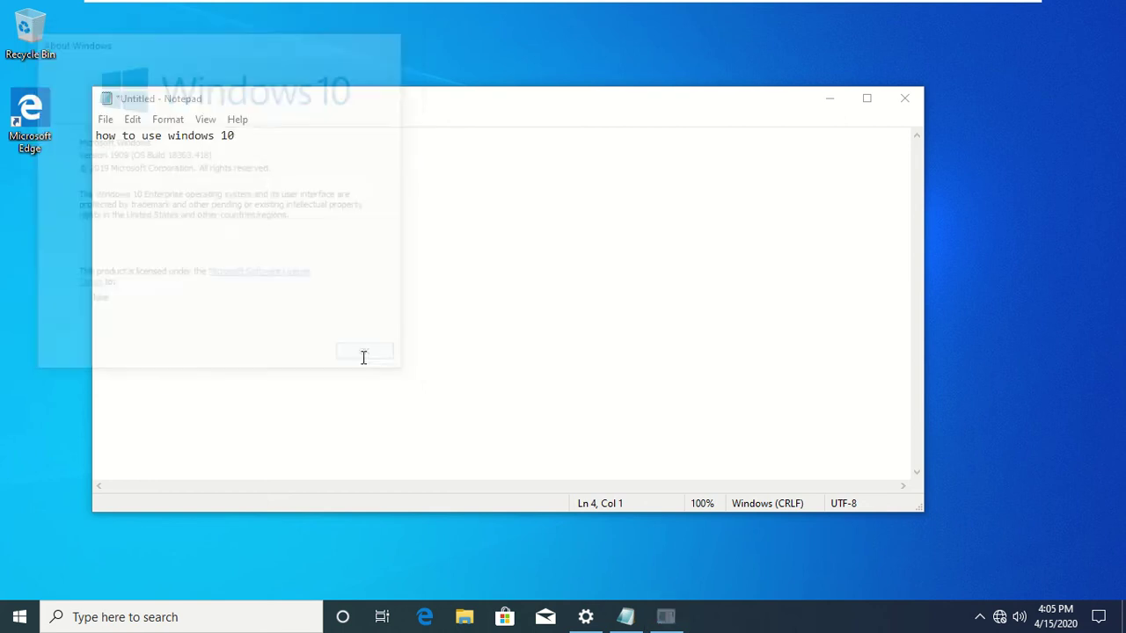
pyautogui.click(829, 101)
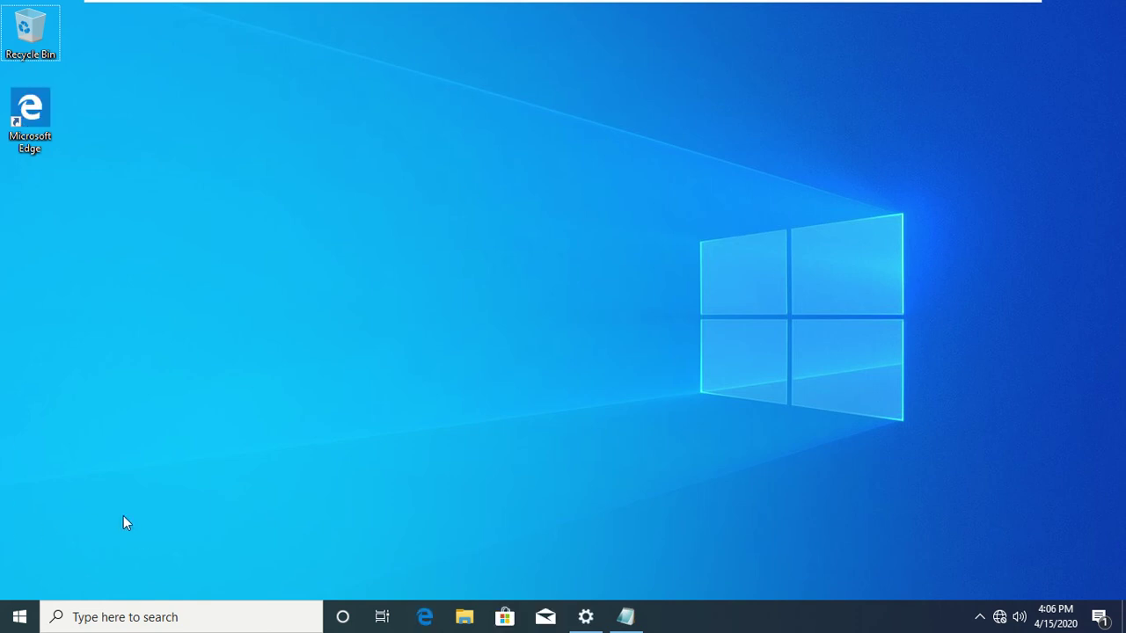
# Step: Open Start and examine its account and folder shortcuts, the full alphabetical app list and the most used apps
pyautogui.click(24, 627)
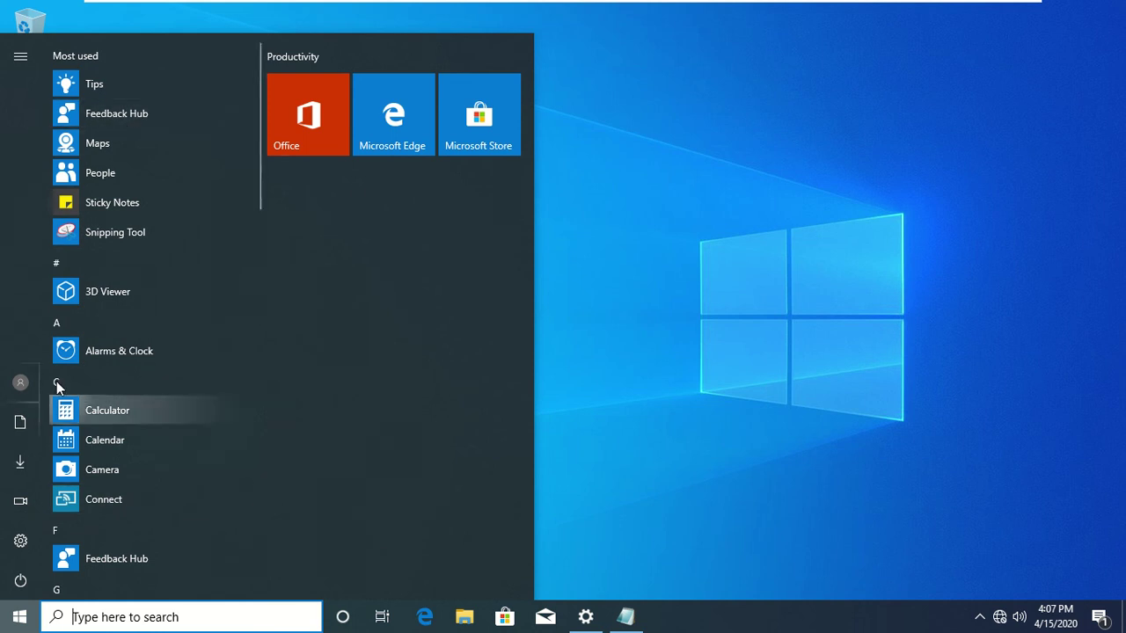
pyautogui.moveTo(27, 380)
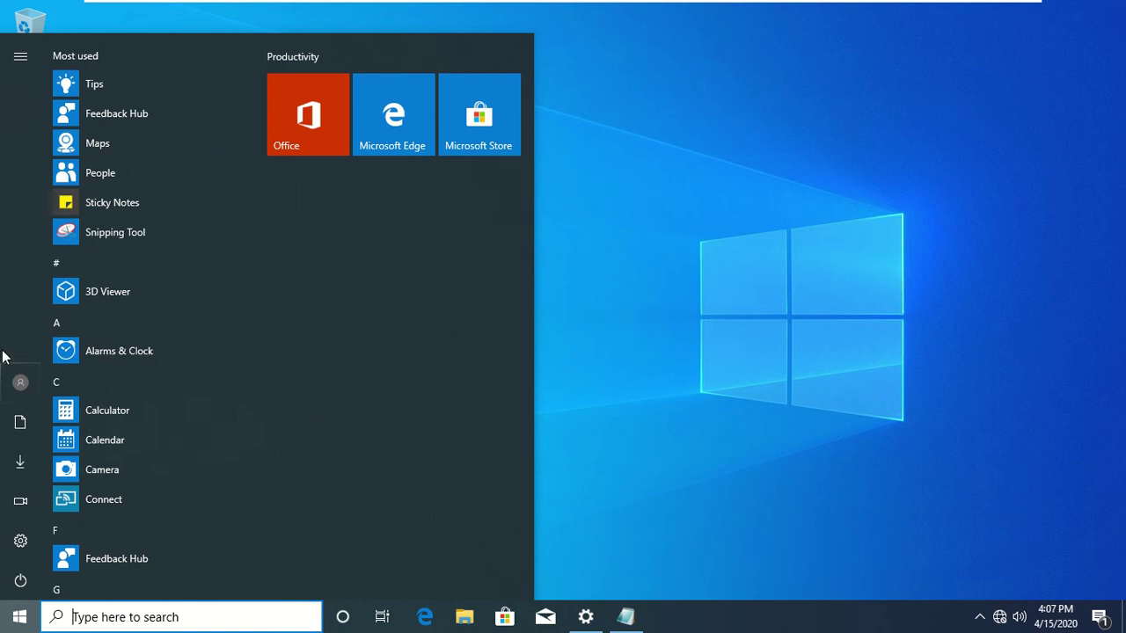
pyautogui.moveTo(3, 354)
pyautogui.moveTo(32, 403)
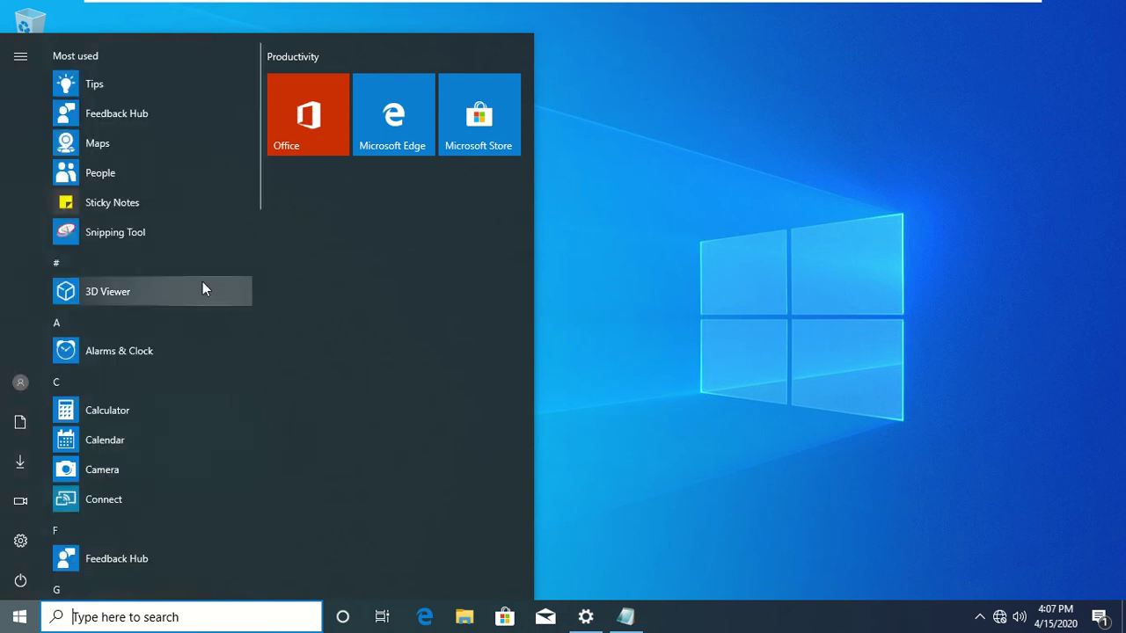
pyautogui.scroll(-3, 164, 264)
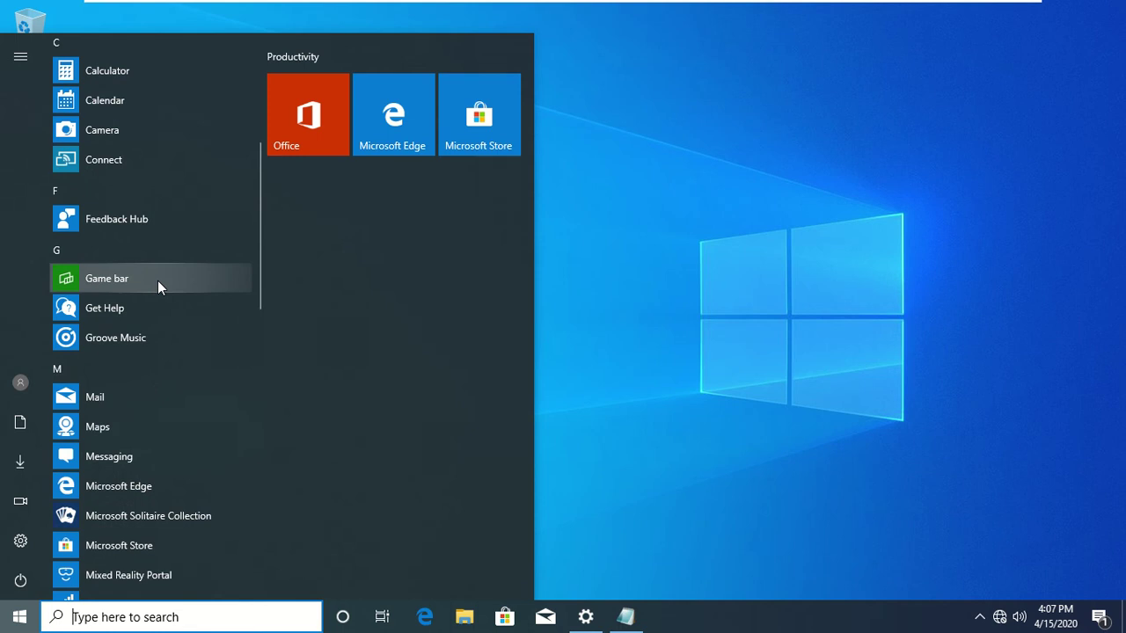
pyautogui.scroll(-4, 158, 280)
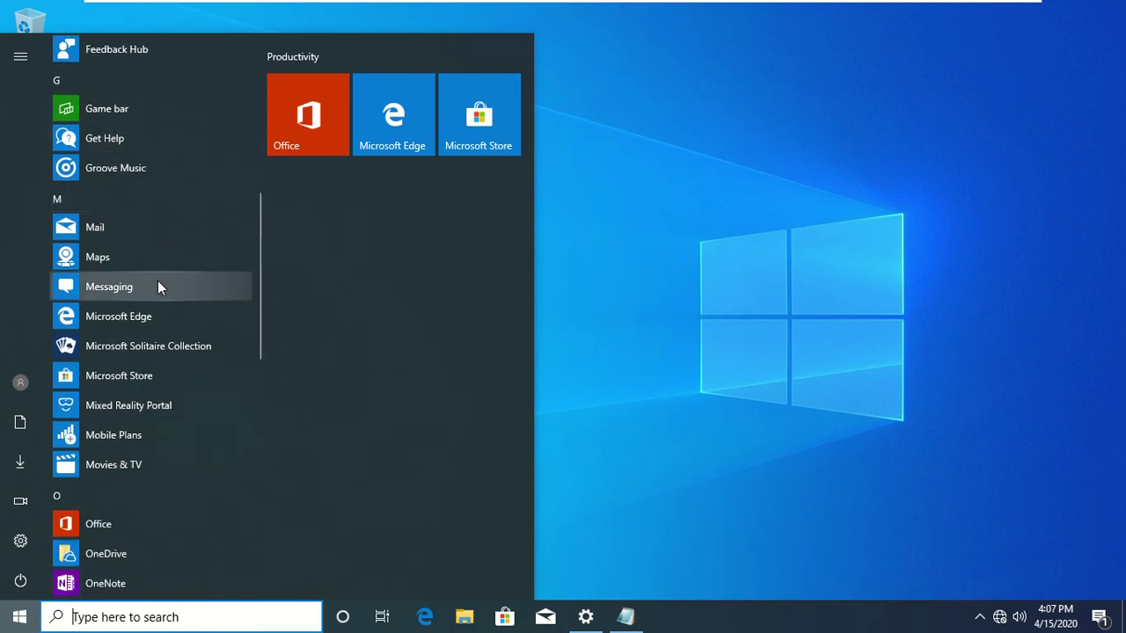
pyautogui.scroll(4, 158, 282)
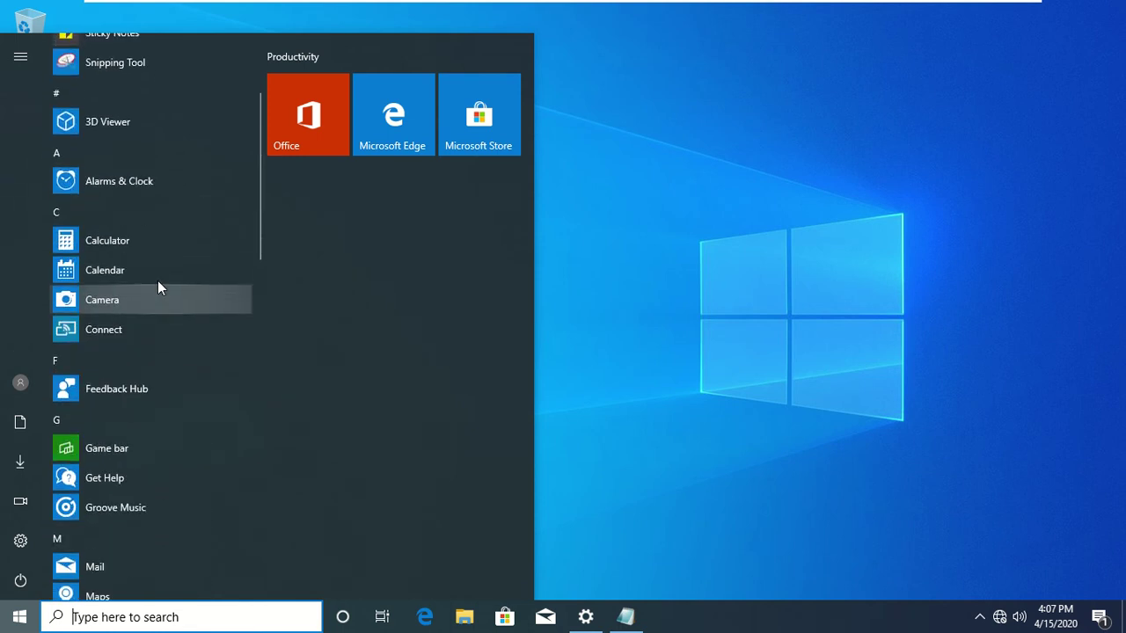
pyautogui.scroll(1, 158, 281)
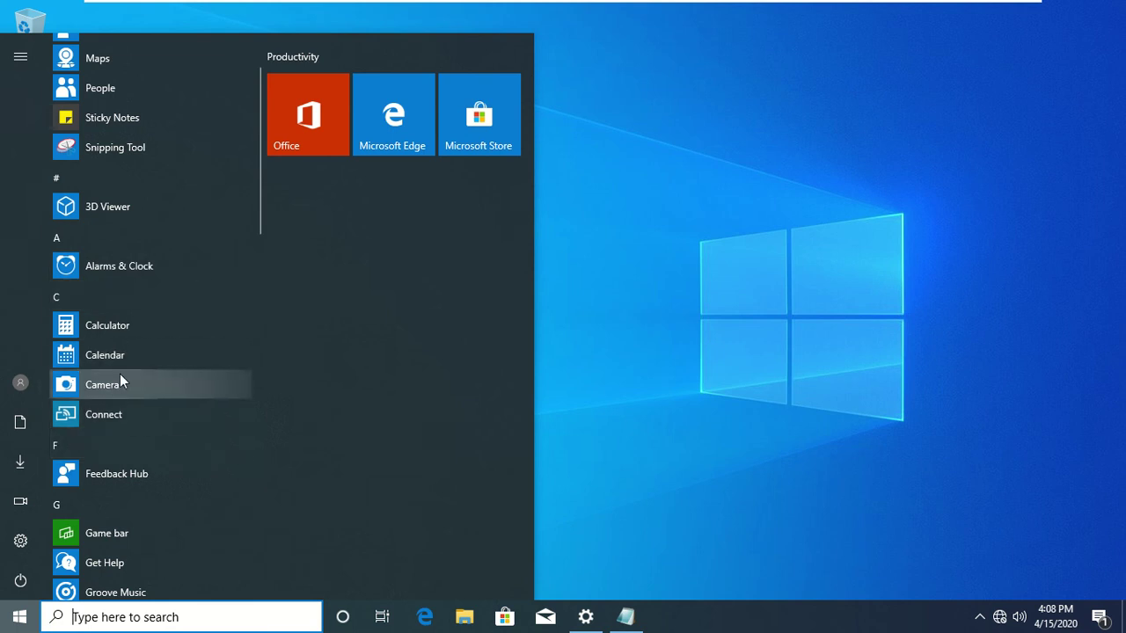
pyautogui.scroll(-1, 129, 365)
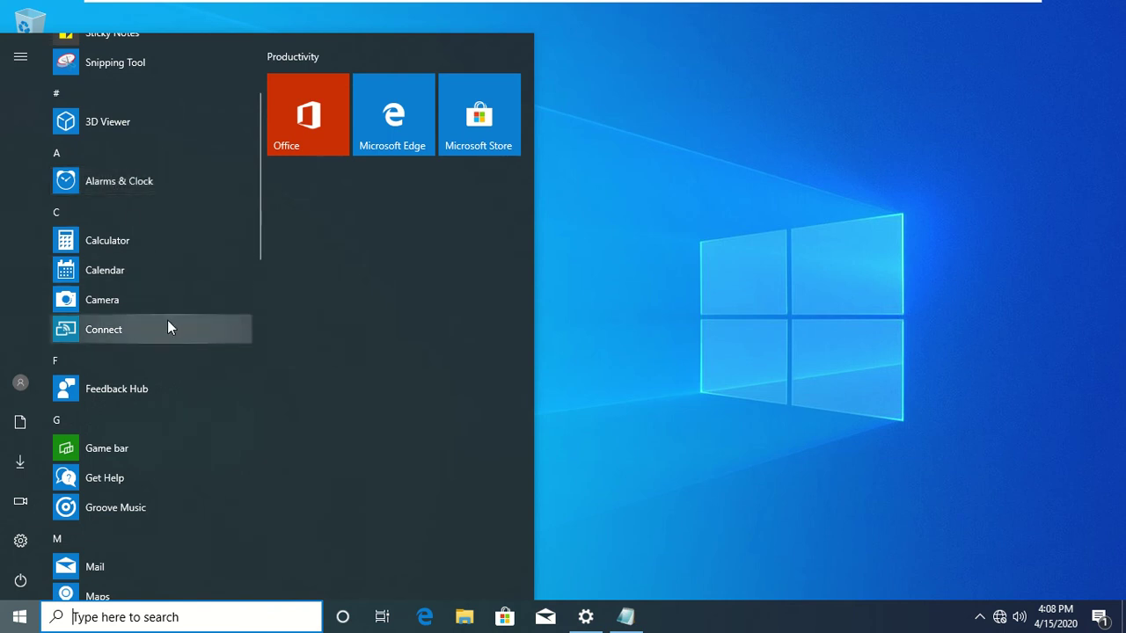
pyautogui.scroll(-9, 168, 325)
pyautogui.scroll(1, 167, 326)
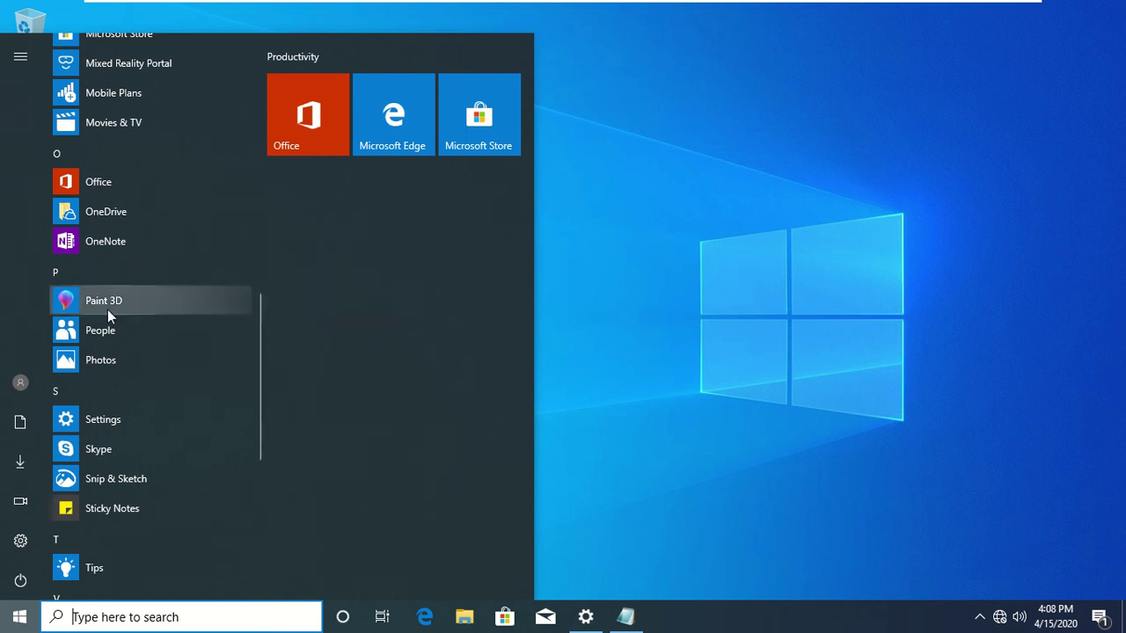
pyautogui.scroll(5, 108, 310)
pyautogui.scroll(4, 113, 306)
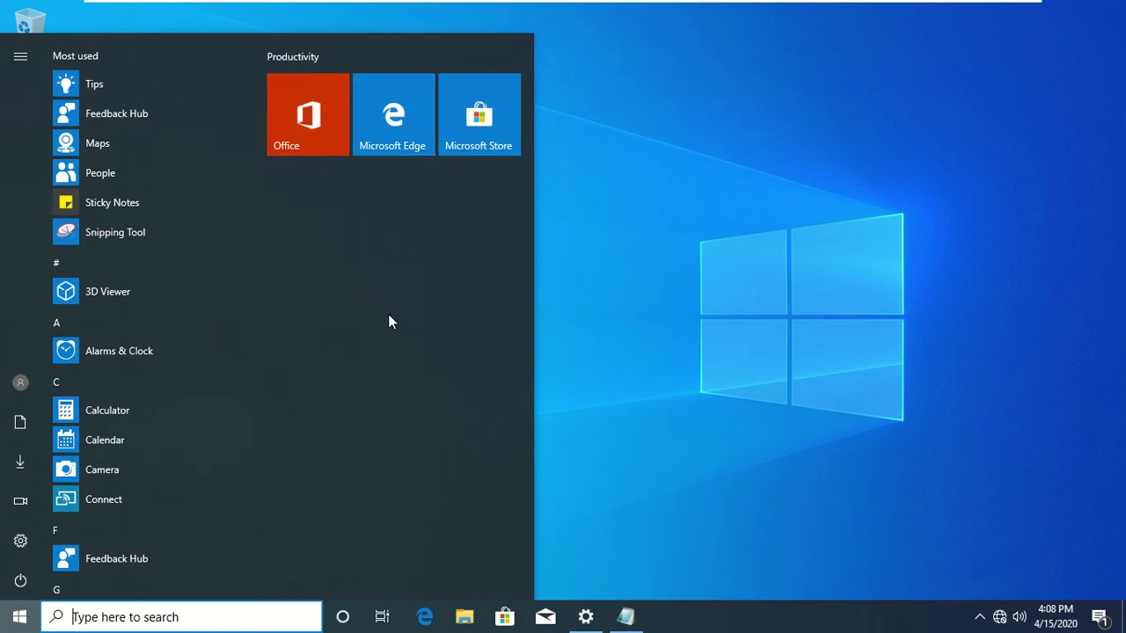
pyautogui.click(98, 230)
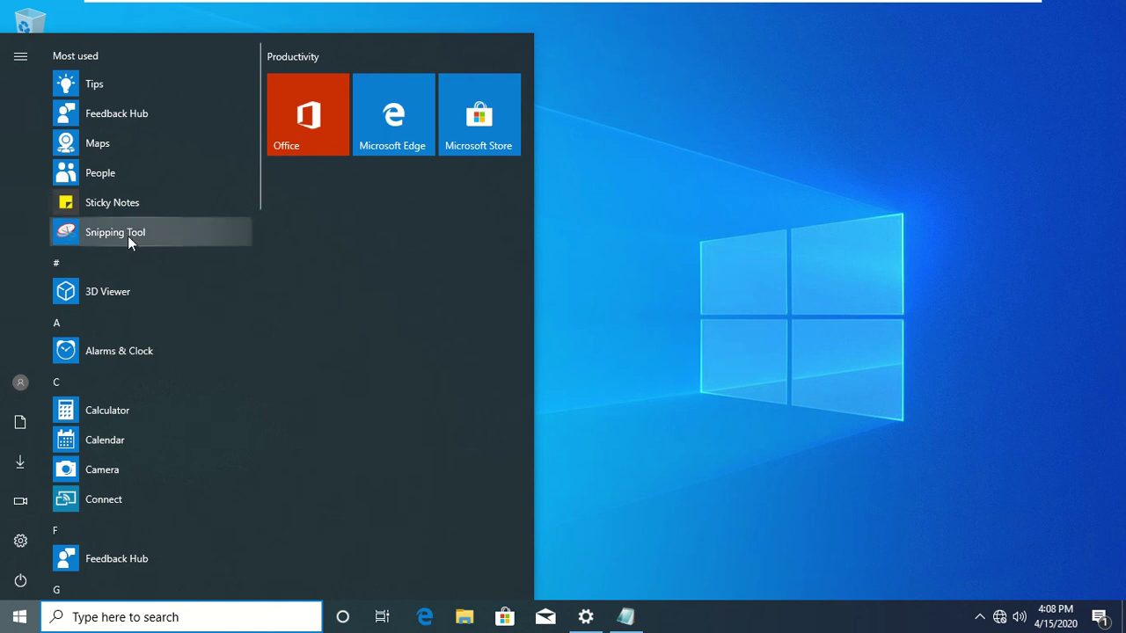
# Step: Pin Mail and Movies & TV to Start as two separate tile groups beneath the Productivity group
pyautogui.scroll(-4, 105, 297)
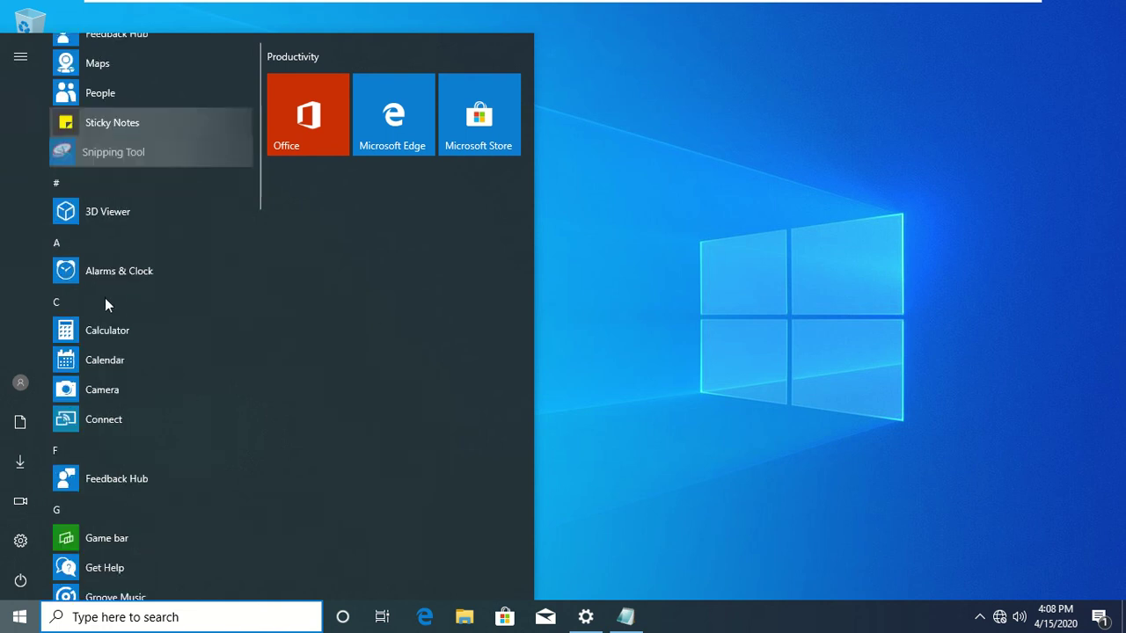
pyautogui.scroll(-4, 105, 302)
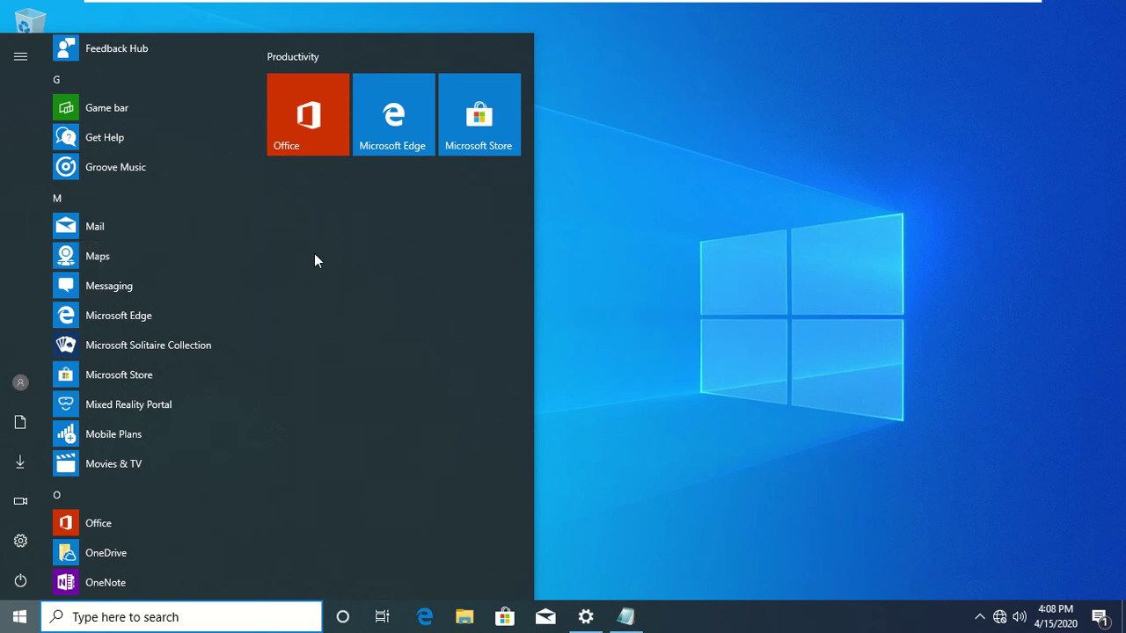
pyautogui.moveTo(168, 220); pyautogui.dragTo(288, 244)
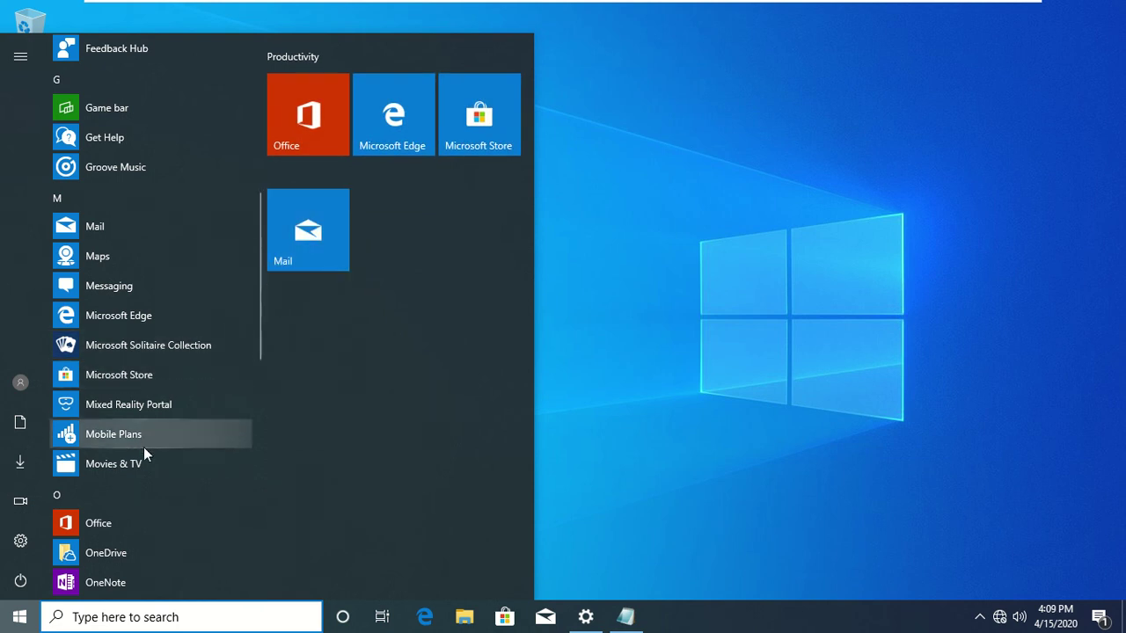
pyautogui.scroll(-2, 145, 453)
pyautogui.moveTo(87, 297); pyautogui.dragTo(297, 364)
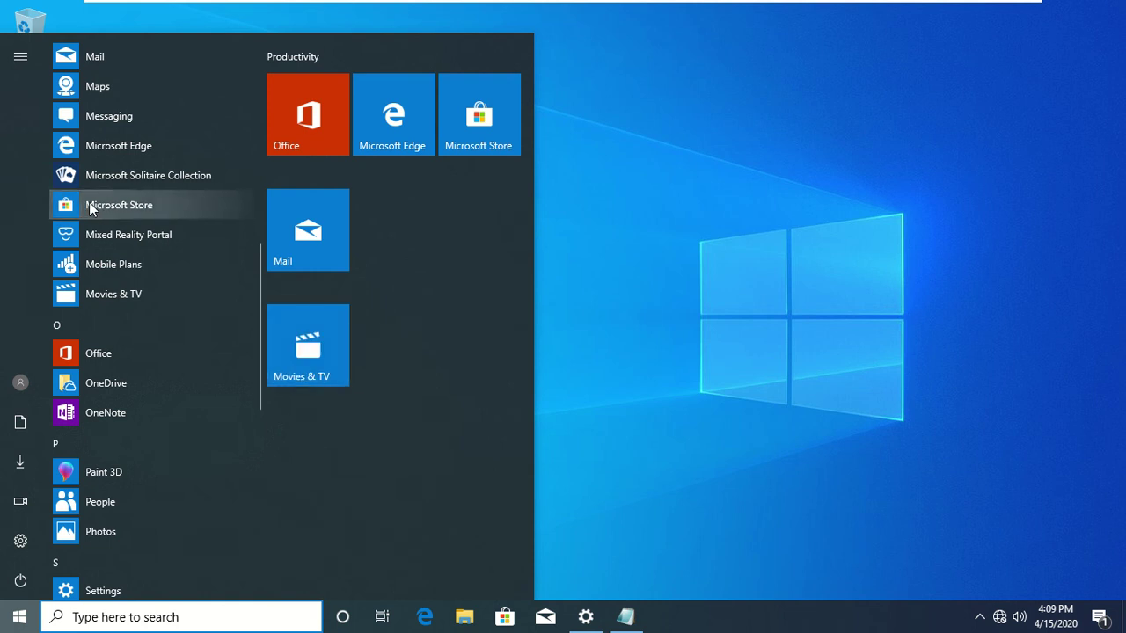
# Step: Pin OneNote to Start beside the Mail tile and Paint 3D beside the Movies & TV tile
pyautogui.moveTo(89, 203); pyautogui.dragTo(392, 239)
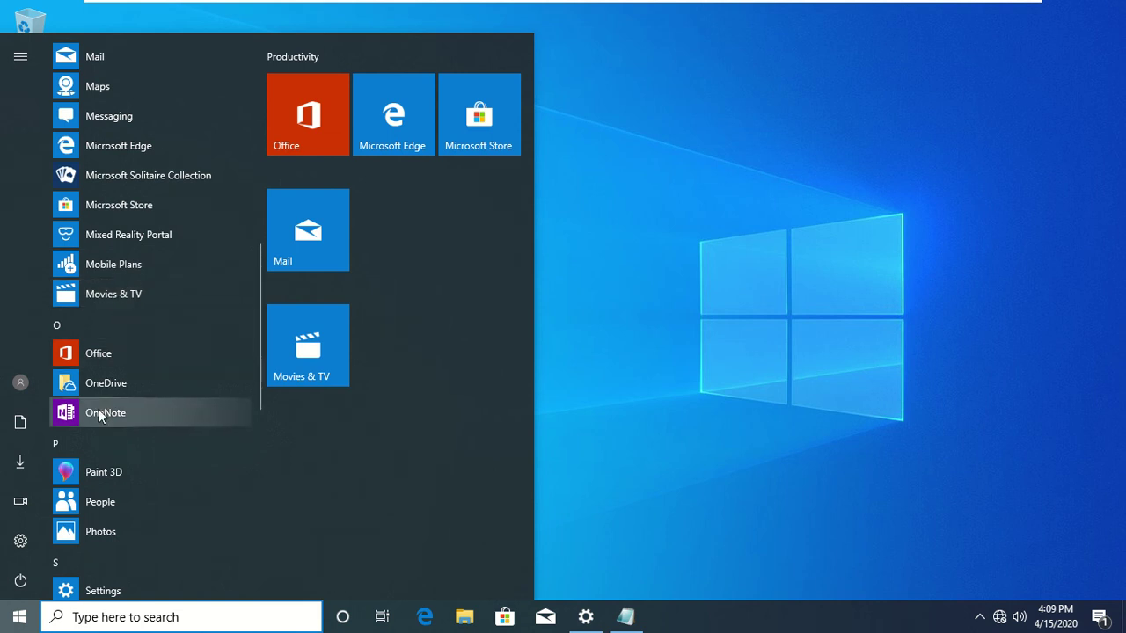
pyautogui.moveTo(99, 416)
pyautogui.mouseDown()
pyautogui.moveTo(387, 346)
pyautogui.moveTo(389, 208)
pyautogui.moveTo(383, 216)
pyautogui.mouseUp()
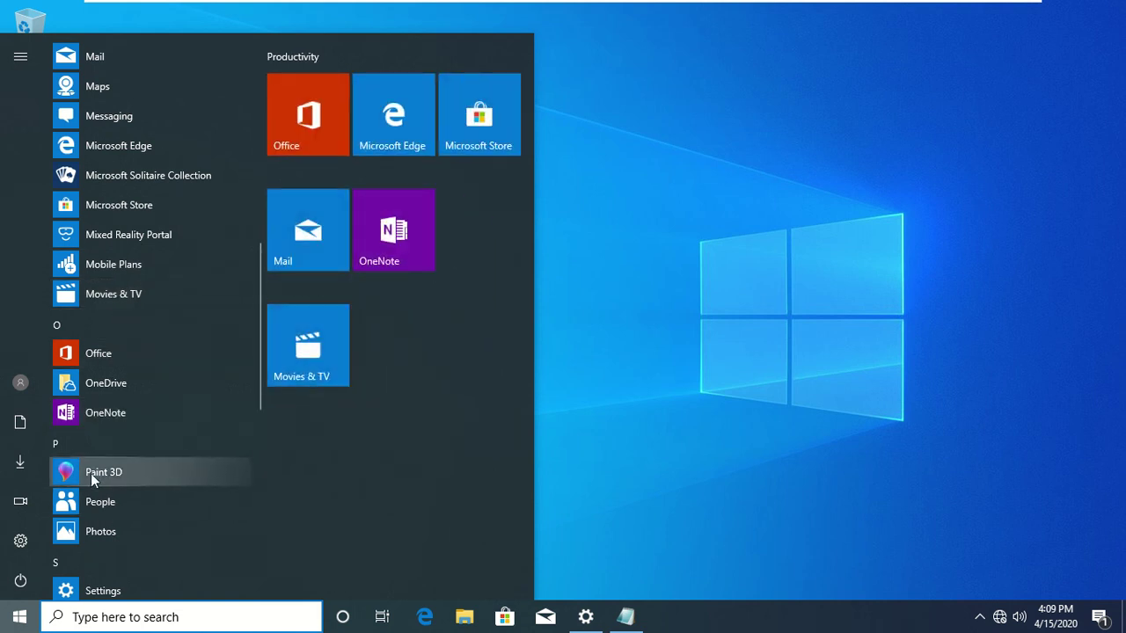
pyautogui.moveTo(90, 473)
pyautogui.mouseDown()
pyautogui.moveTo(364, 408)
pyautogui.moveTo(373, 342)
pyautogui.mouseUp()
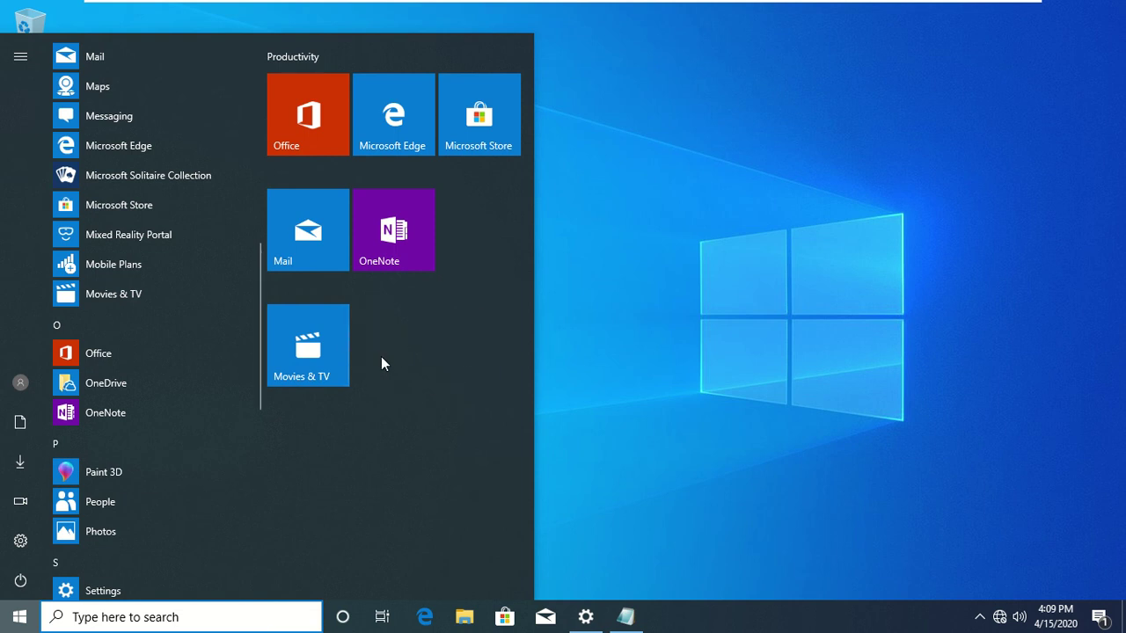
pyautogui.moveTo(118, 471)
pyautogui.mouseDown()
pyautogui.moveTo(378, 341)
pyautogui.moveTo(369, 325)
pyautogui.mouseUp()
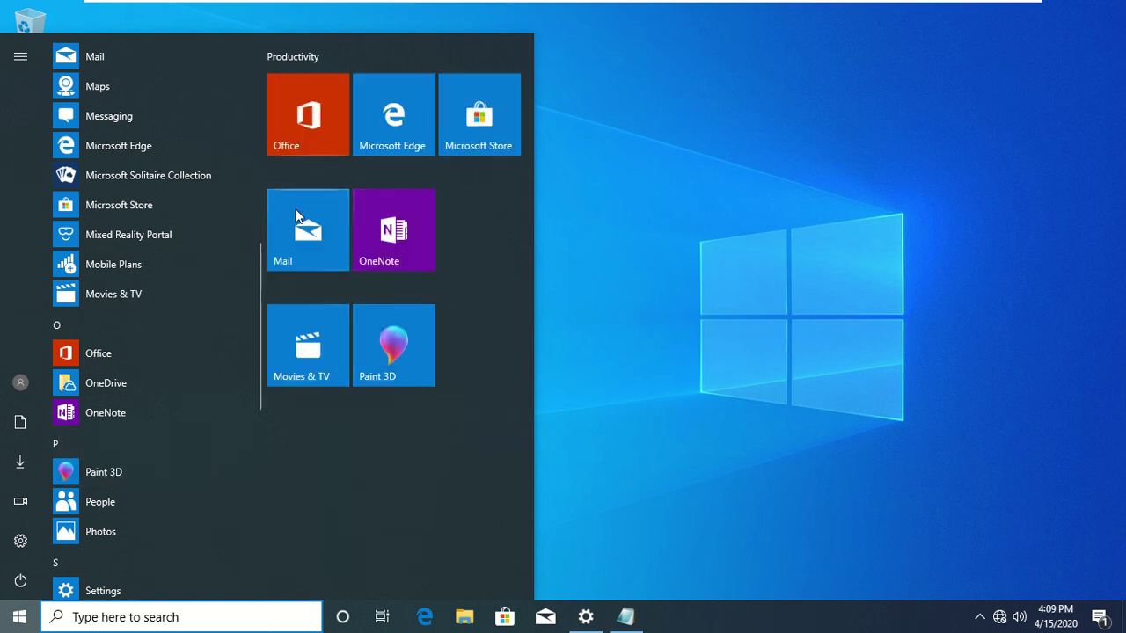
# Step: Name the Mail and OneNote tile group GroupA and the Movies & TV and Paint 3D group GroupB
pyautogui.click(499, 171)
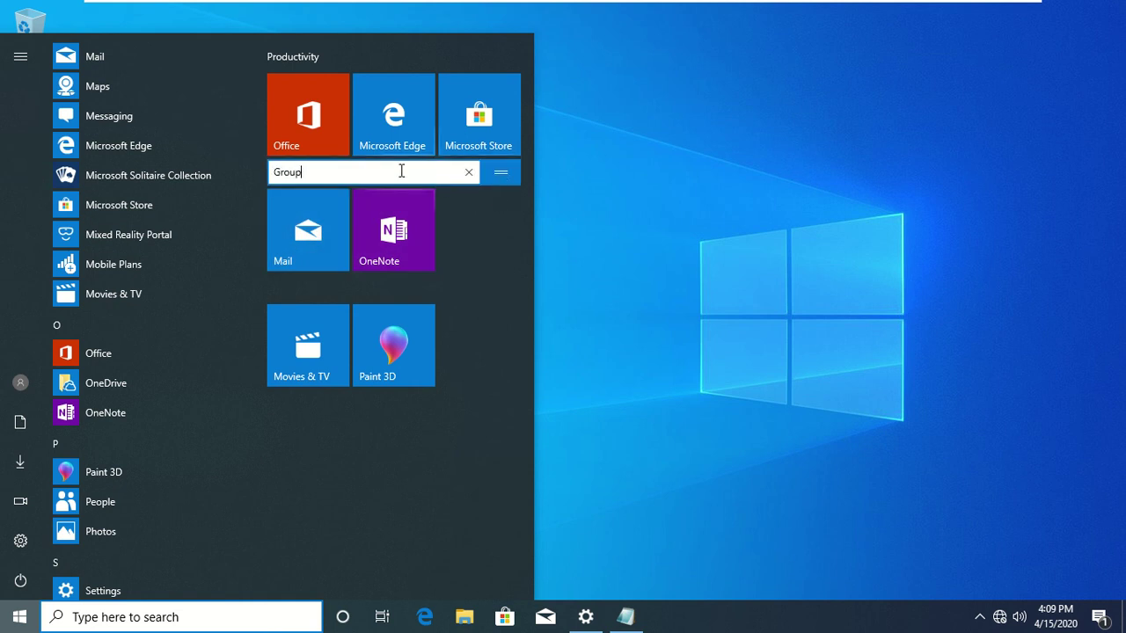
pyautogui.write('GroupA')
pyautogui.press('Return')
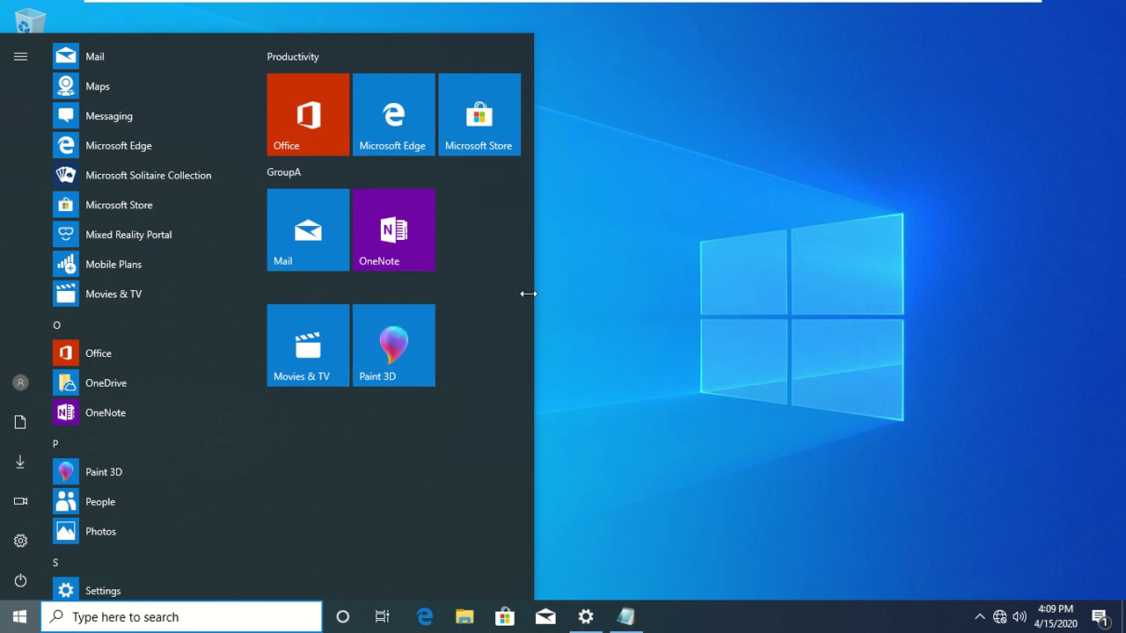
pyautogui.click(499, 289)
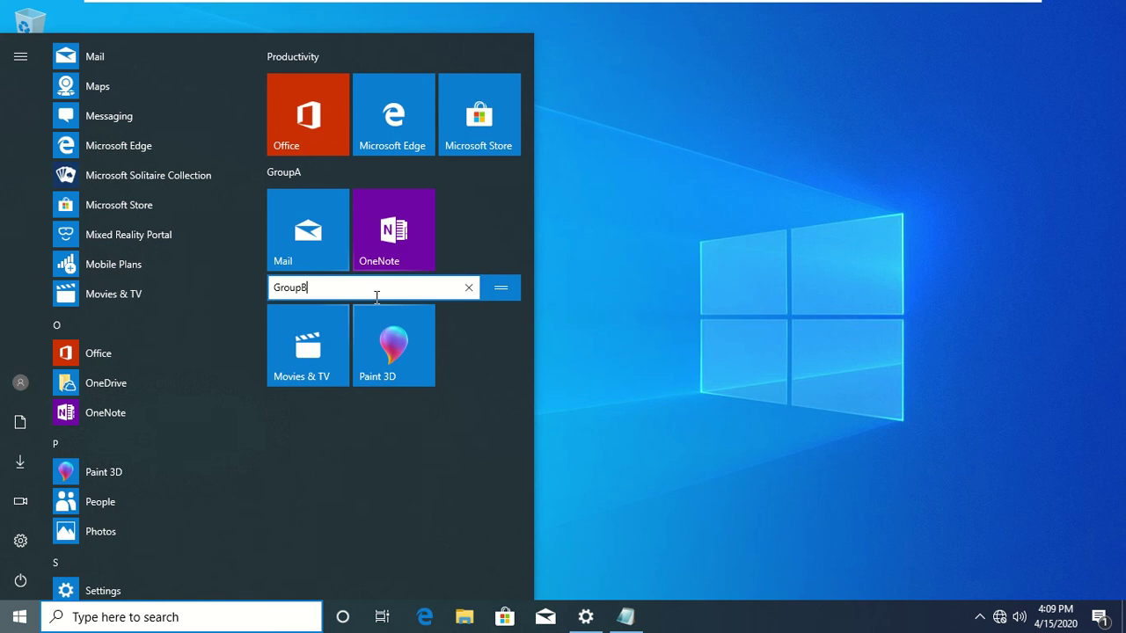
pyautogui.press('Return')
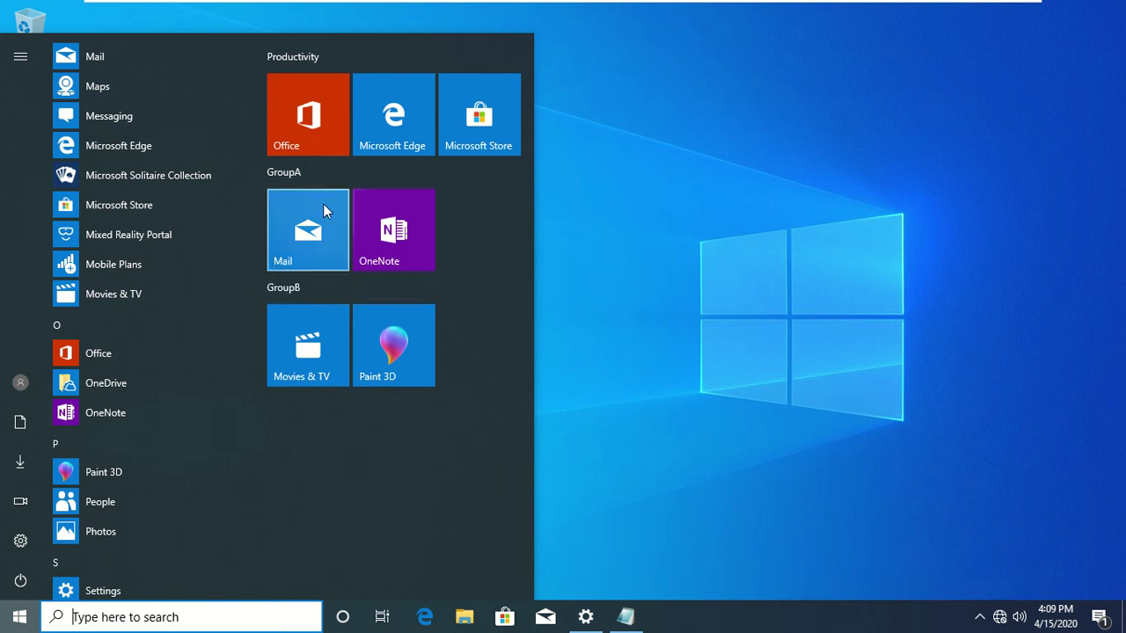
# Step: Reorder the tile groups so that GroupB comes first, GroupA second and Productivity last
pyautogui.moveTo(295, 289)
pyautogui.mouseDown()
pyautogui.moveTo(309, 201)
pyautogui.moveTo(290, 152)
pyautogui.moveTo(295, 181)
pyautogui.mouseUp()
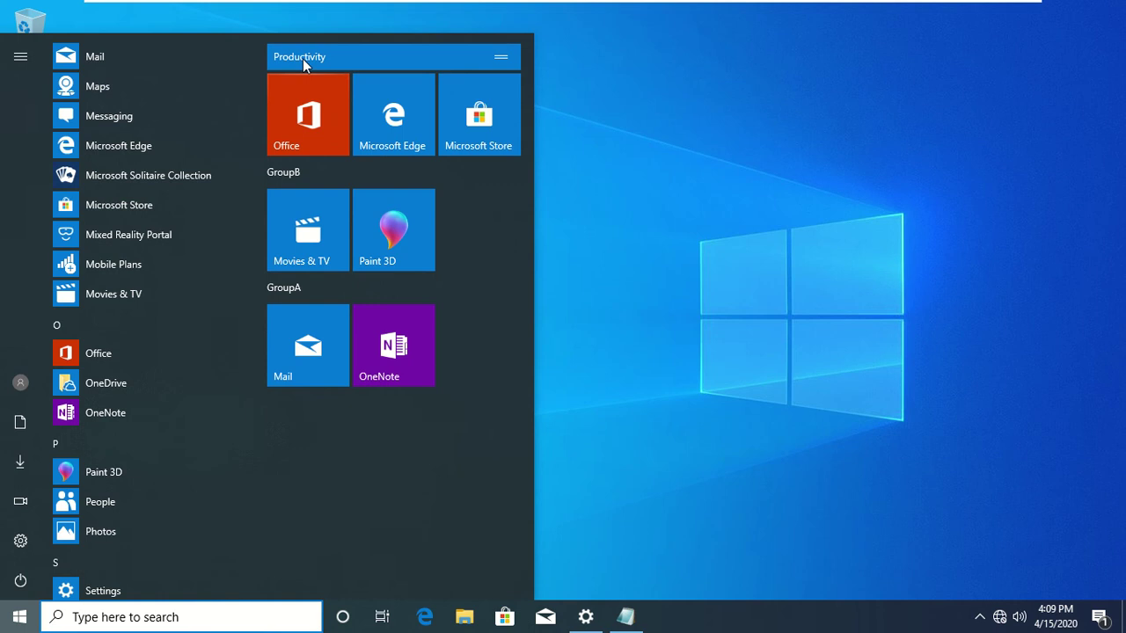
pyautogui.moveTo(303, 59); pyautogui.dragTo(299, 360)
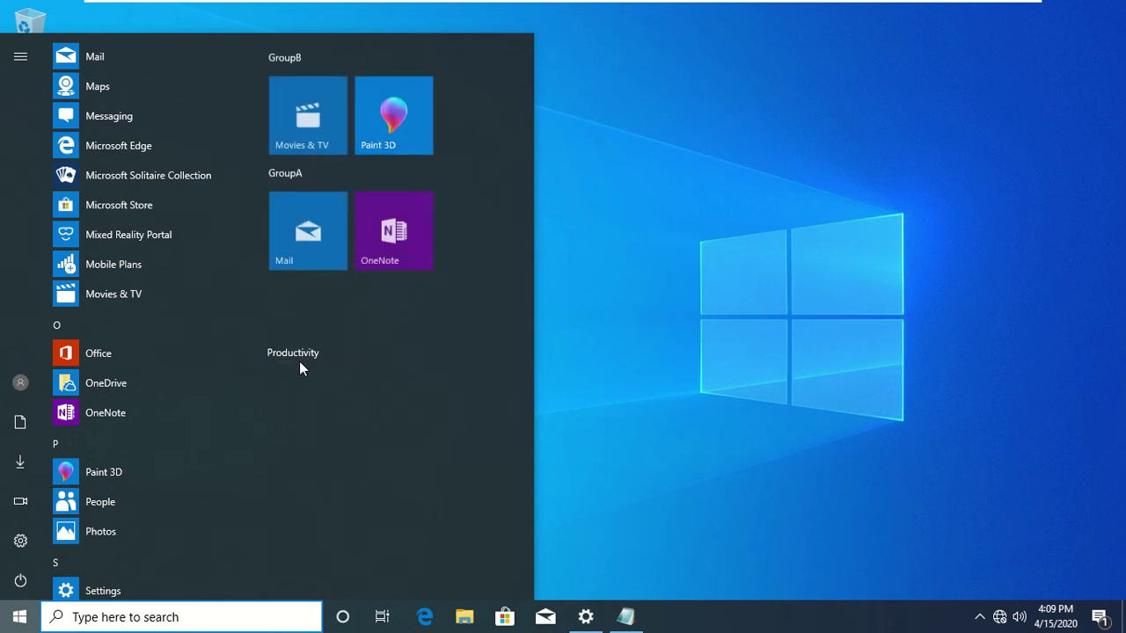
# Step: Resize the Movies & TV and Paint 3D tiles in GroupB to Small
pyautogui.rightClick(307, 121)
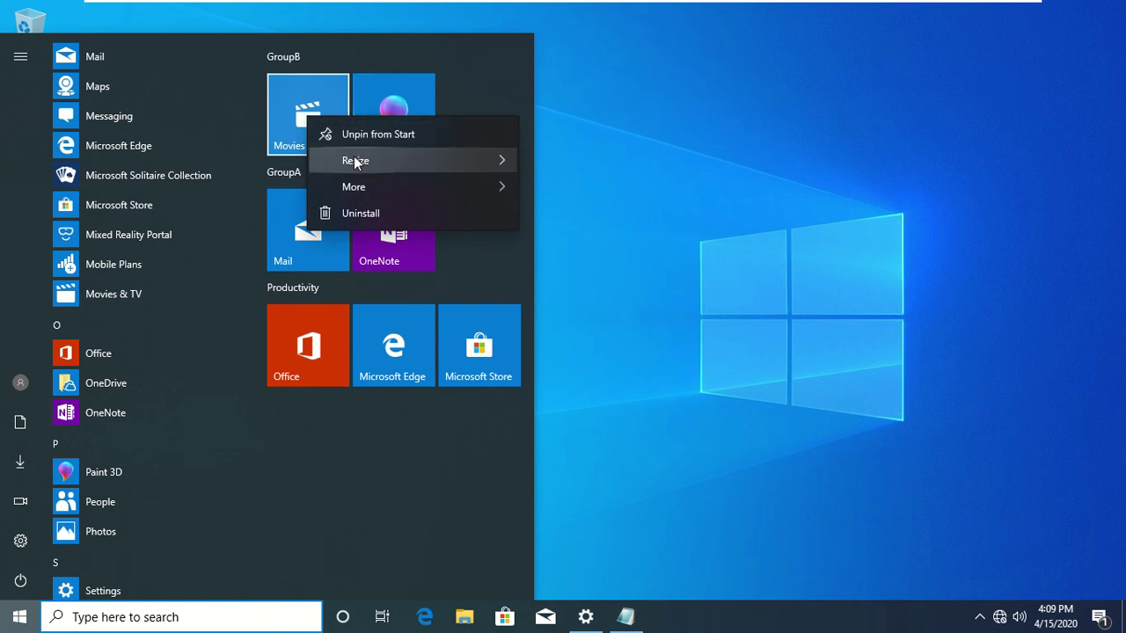
pyautogui.moveTo(511, 164)
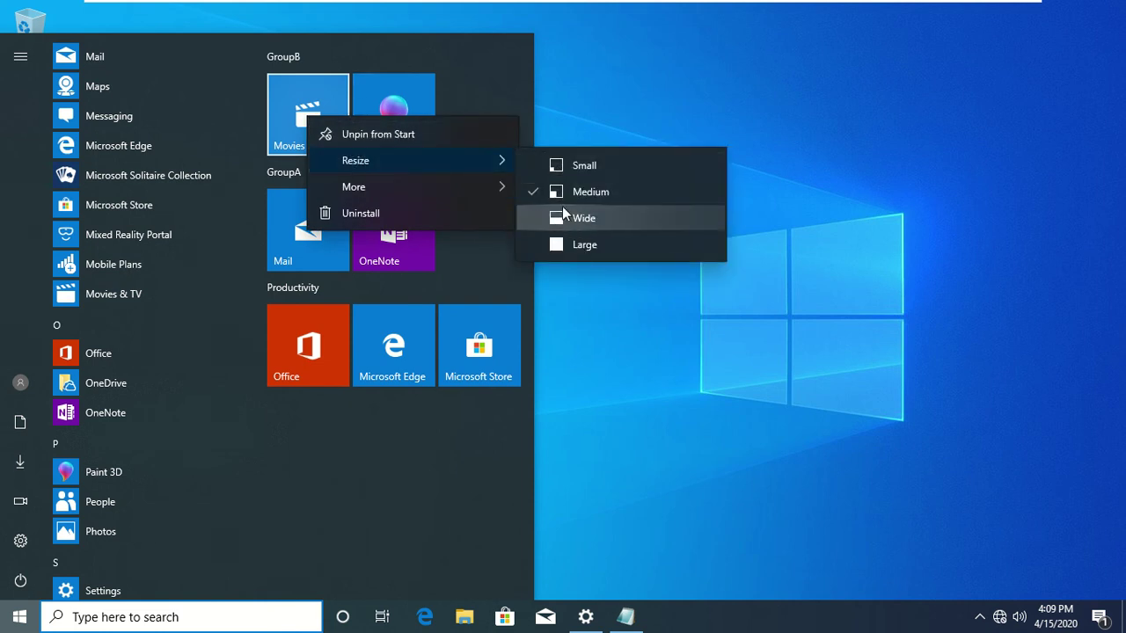
pyautogui.click(556, 165)
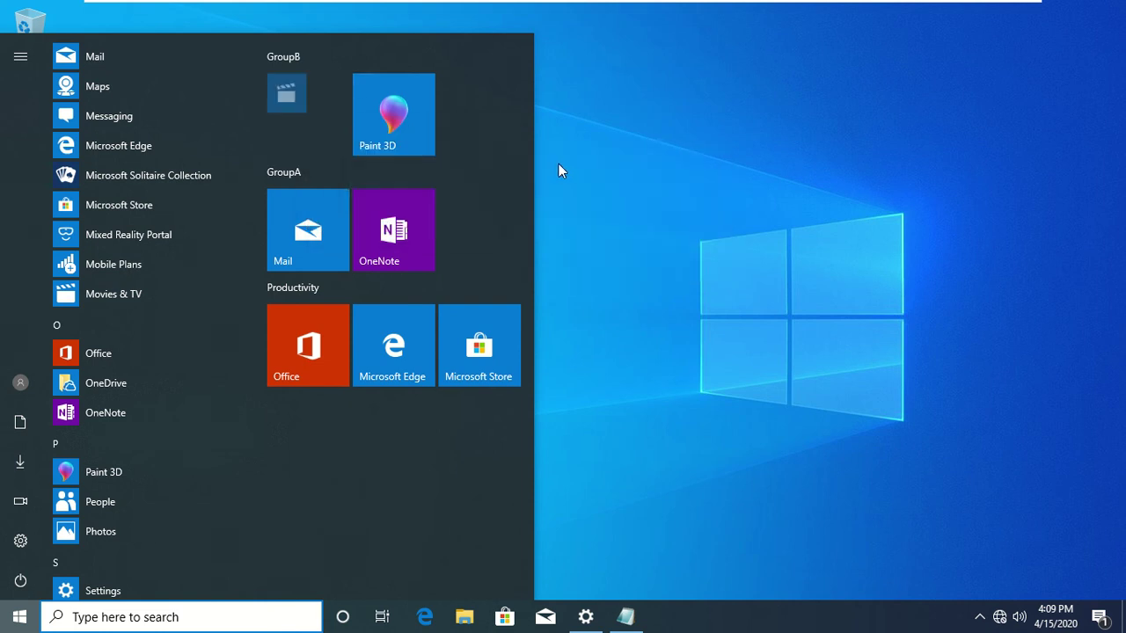
pyautogui.rightClick(389, 120)
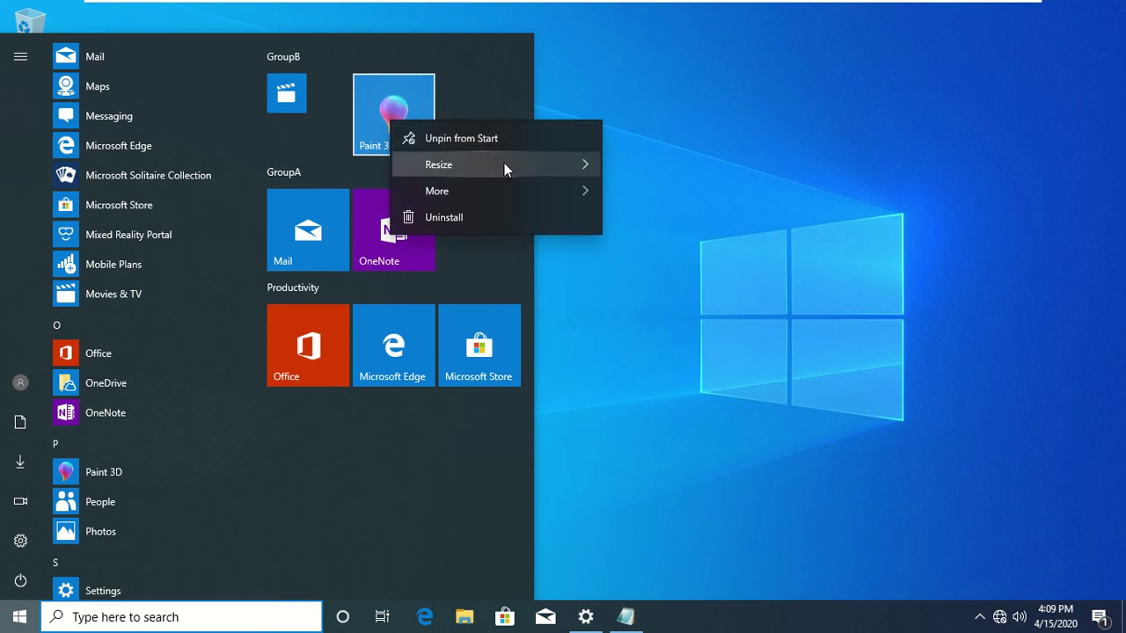
pyautogui.moveTo(594, 164)
pyautogui.click(653, 166)
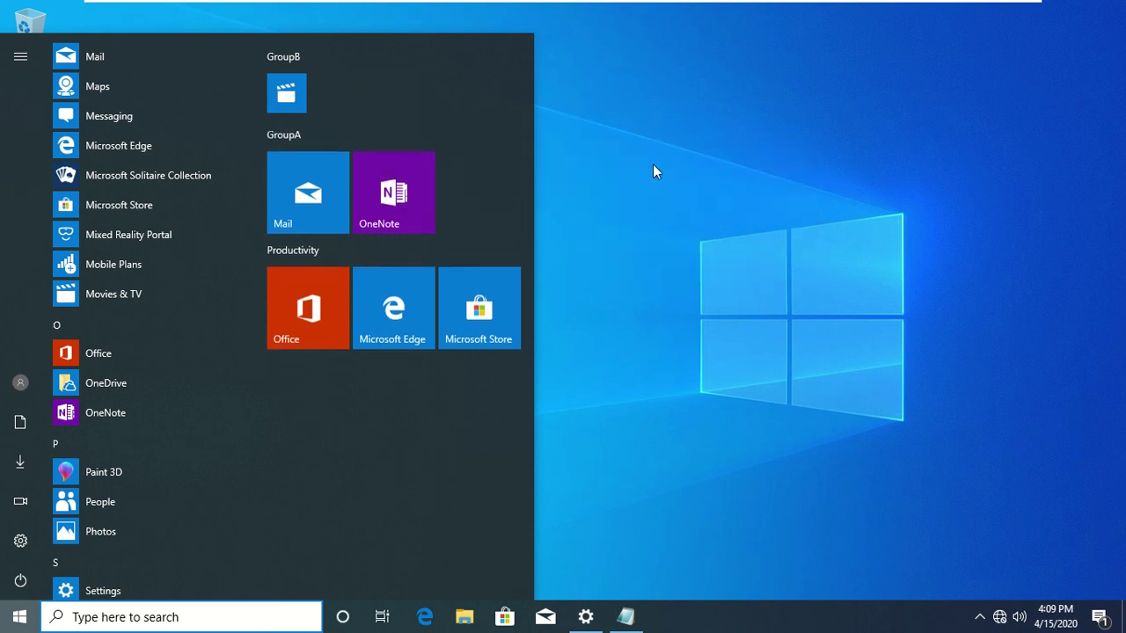
# Step: Resize the Mail tile in GroupA to Wide and bring up the size options for the OneNote tile
pyautogui.rightClick(297, 189)
pyautogui.moveTo(363, 249)
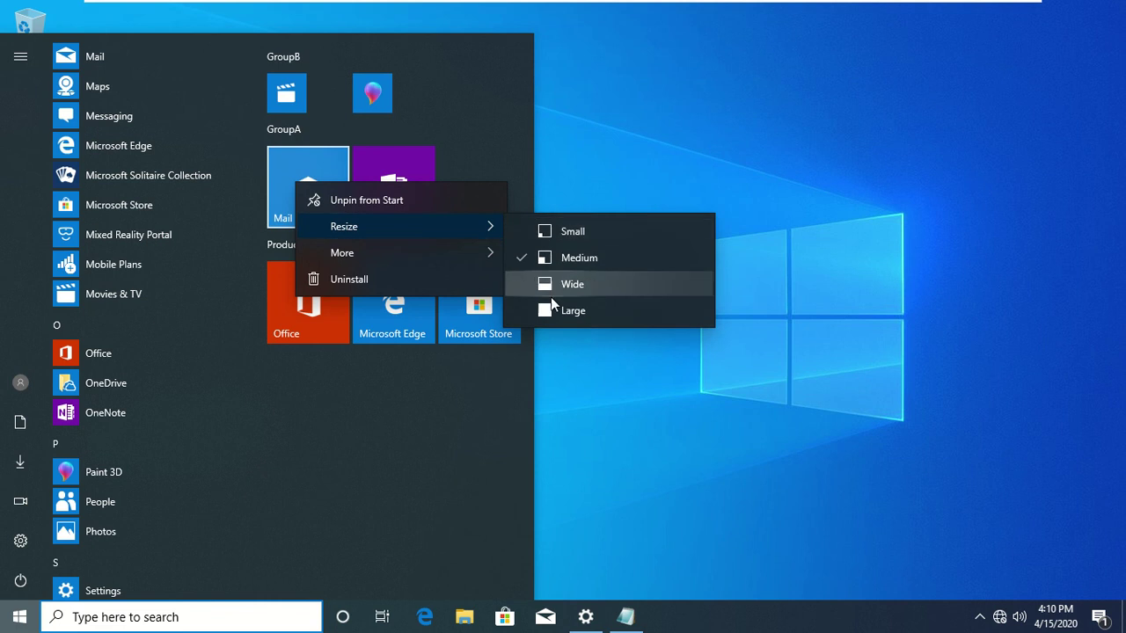
pyautogui.click(543, 286)
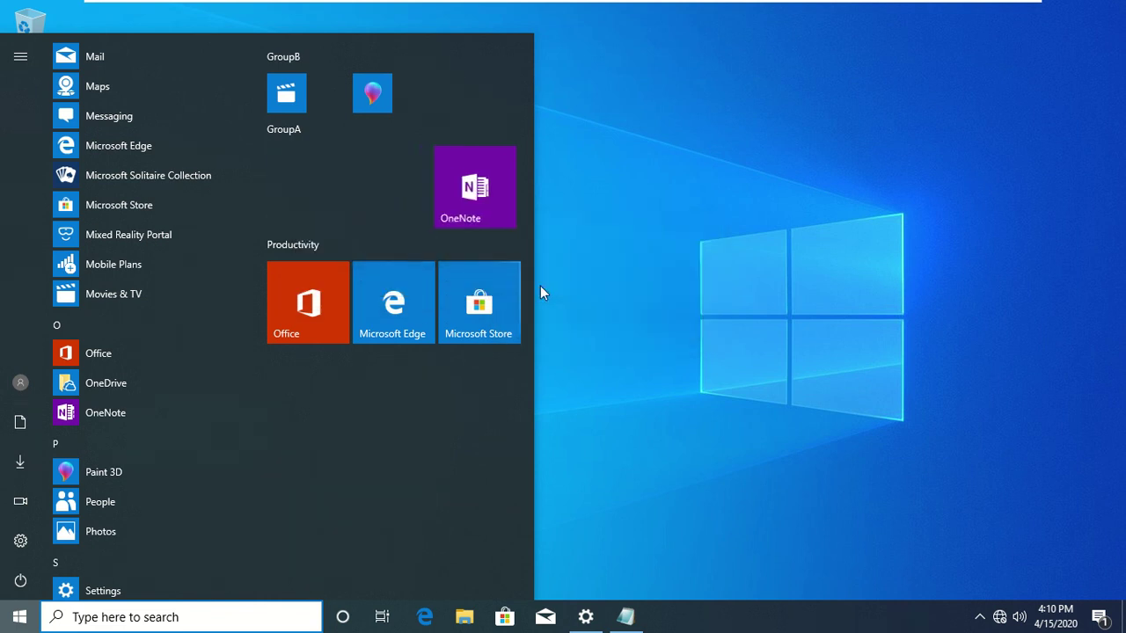
pyautogui.rightClick(474, 193)
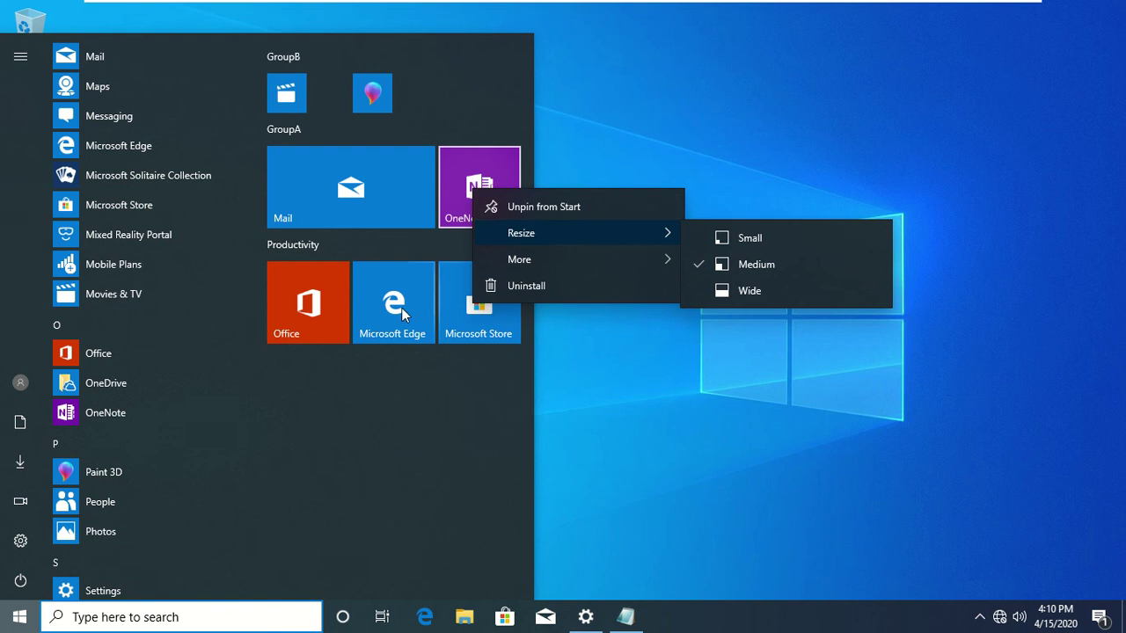
# Step: Resize the Office tile to Large, place the Microsoft Edge tile directly beneath Microsoft Store, and close Start
pyautogui.rightClick(283, 292)
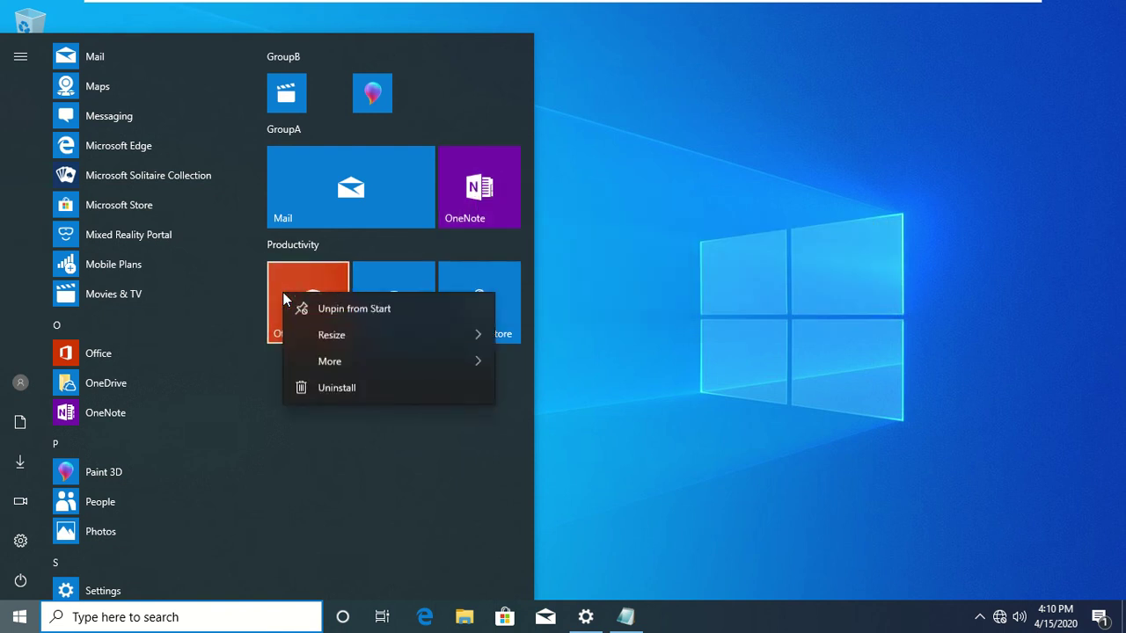
pyautogui.moveTo(328, 337)
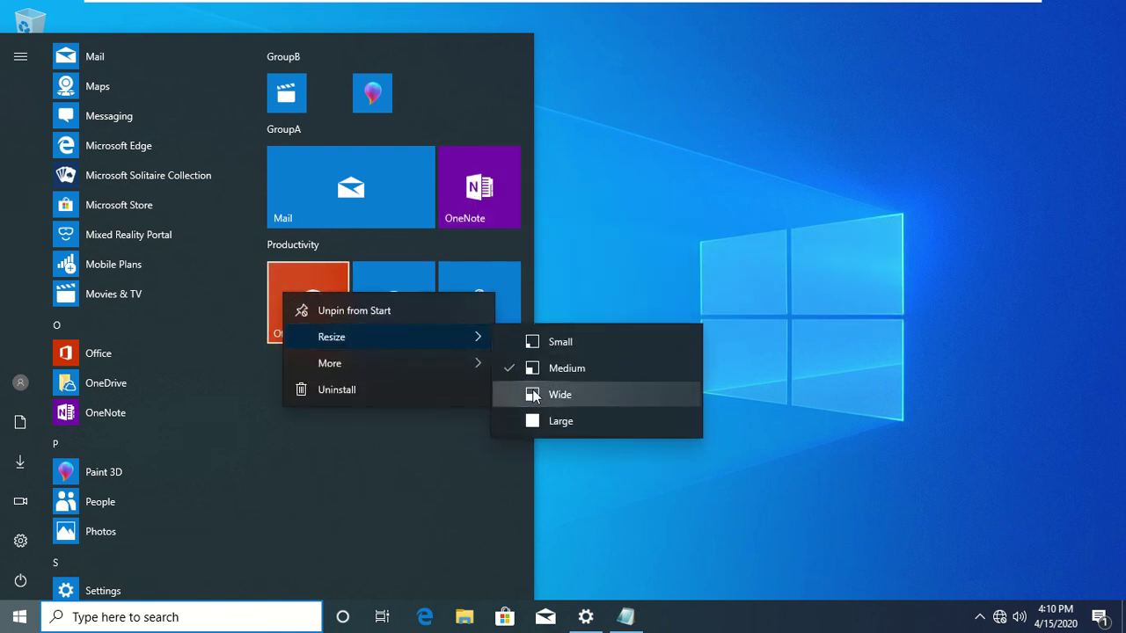
pyautogui.click(532, 420)
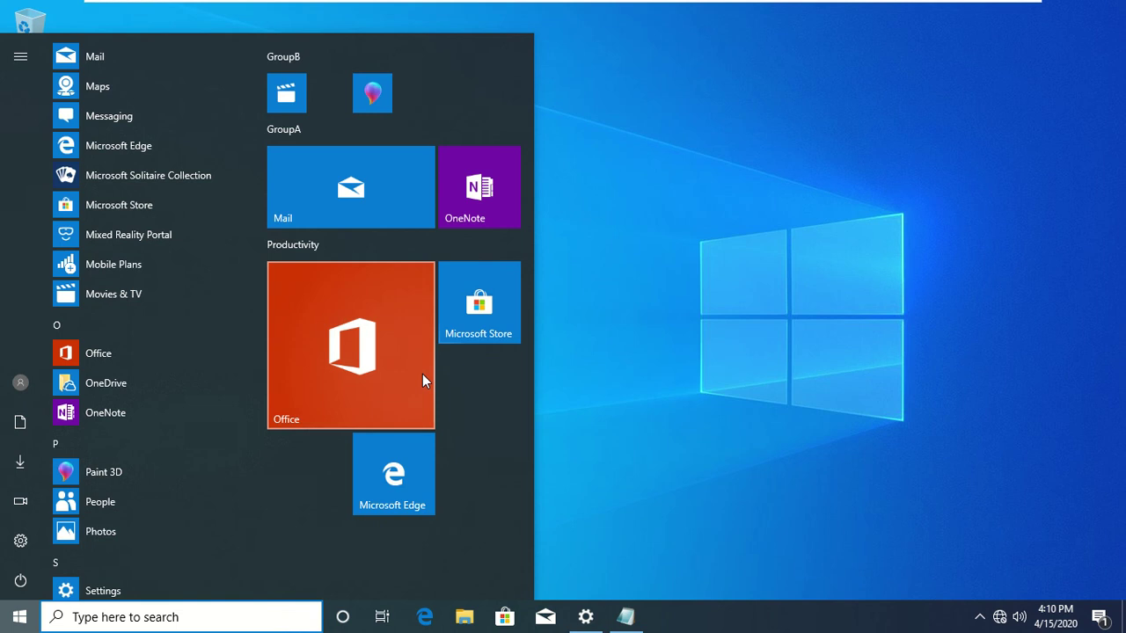
pyautogui.moveTo(422, 466); pyautogui.dragTo(493, 375)
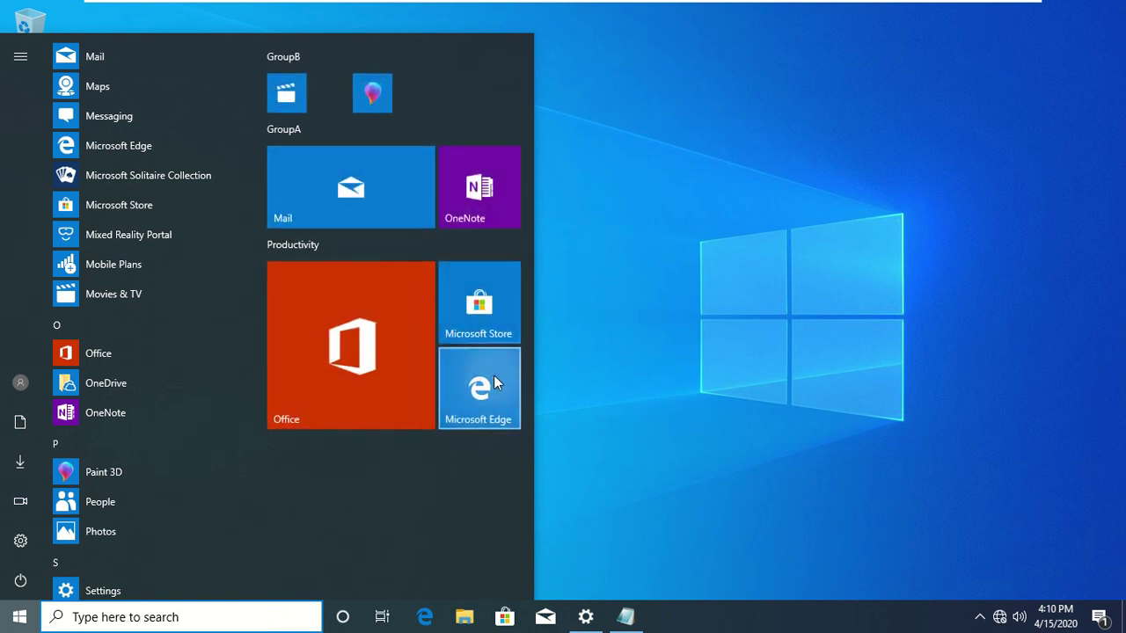
pyautogui.click(594, 321)
pyautogui.click(25, 138)
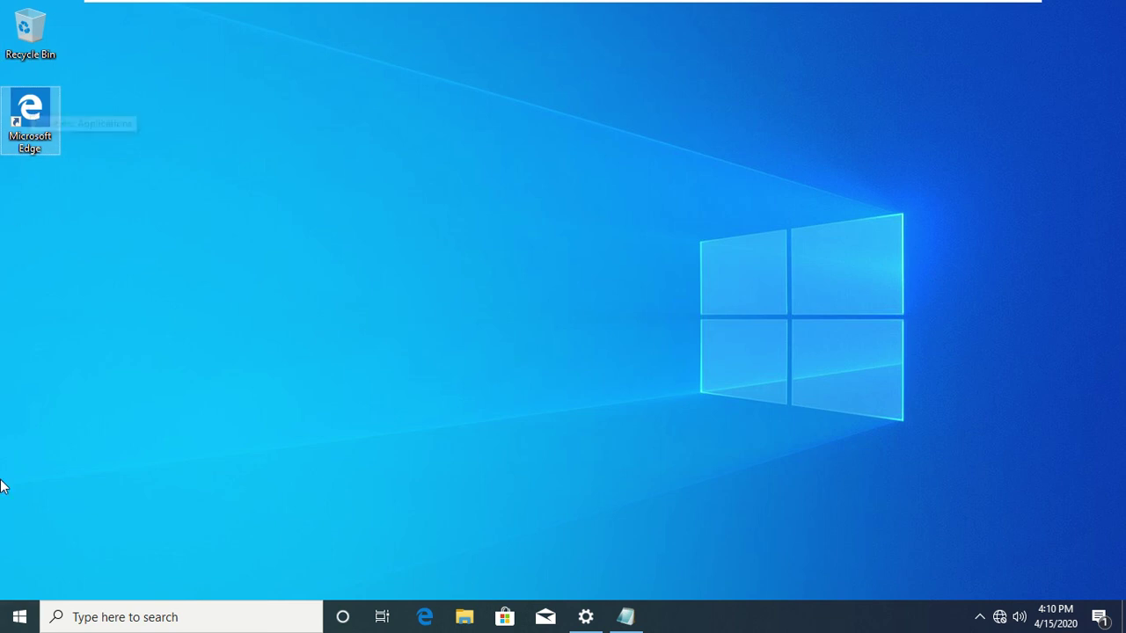
# Step: Reopen Start, widen it until the three tile groups sit side by side, and narrow it back to one column
pyautogui.click(15, 623)
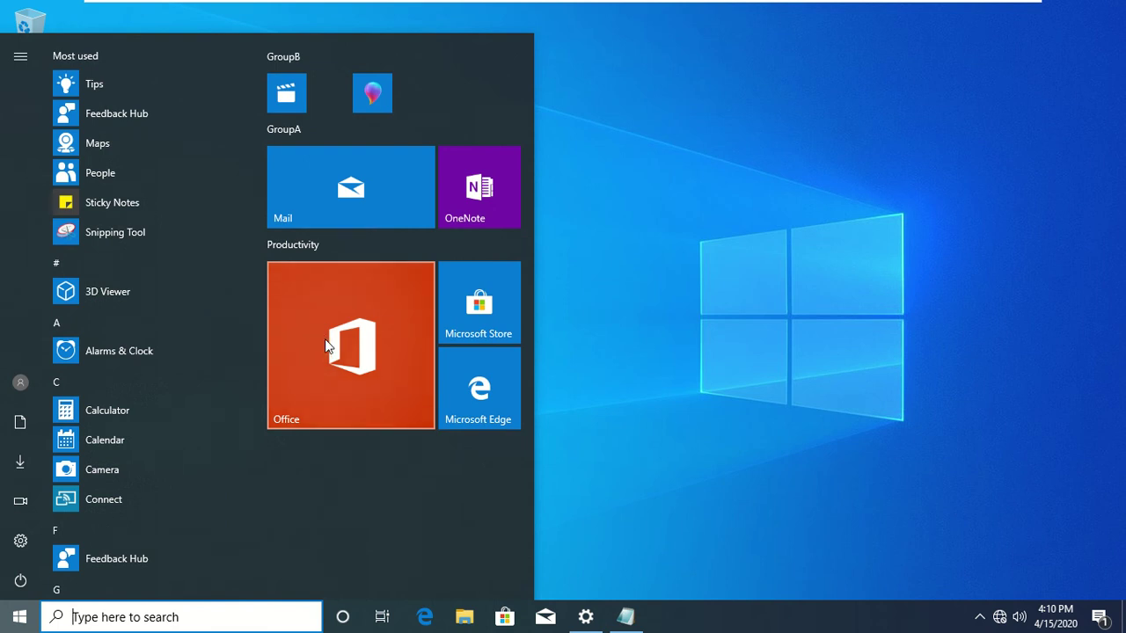
pyautogui.moveTo(37, 443)
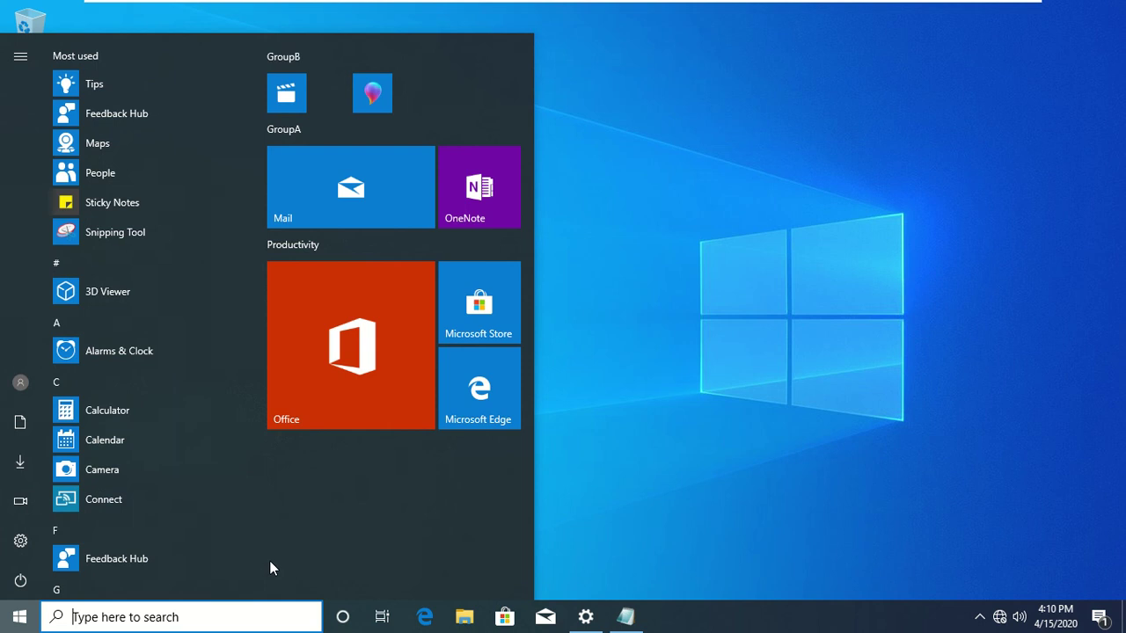
pyautogui.moveTo(11, 475)
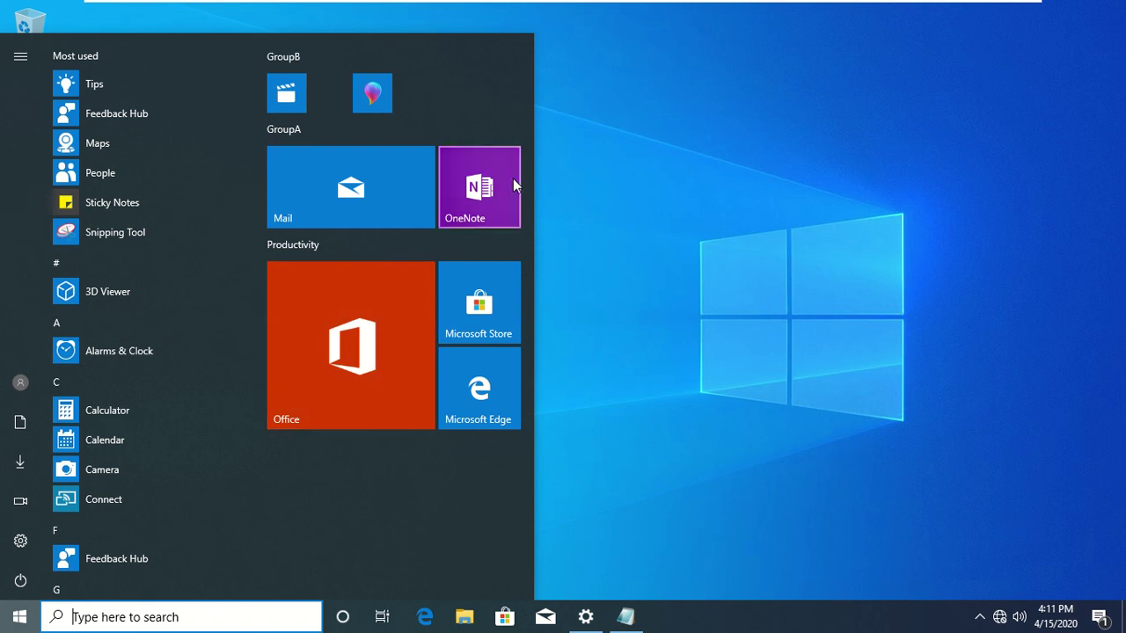
pyautogui.moveTo(527, 143); pyautogui.dragTo(1121, 146)
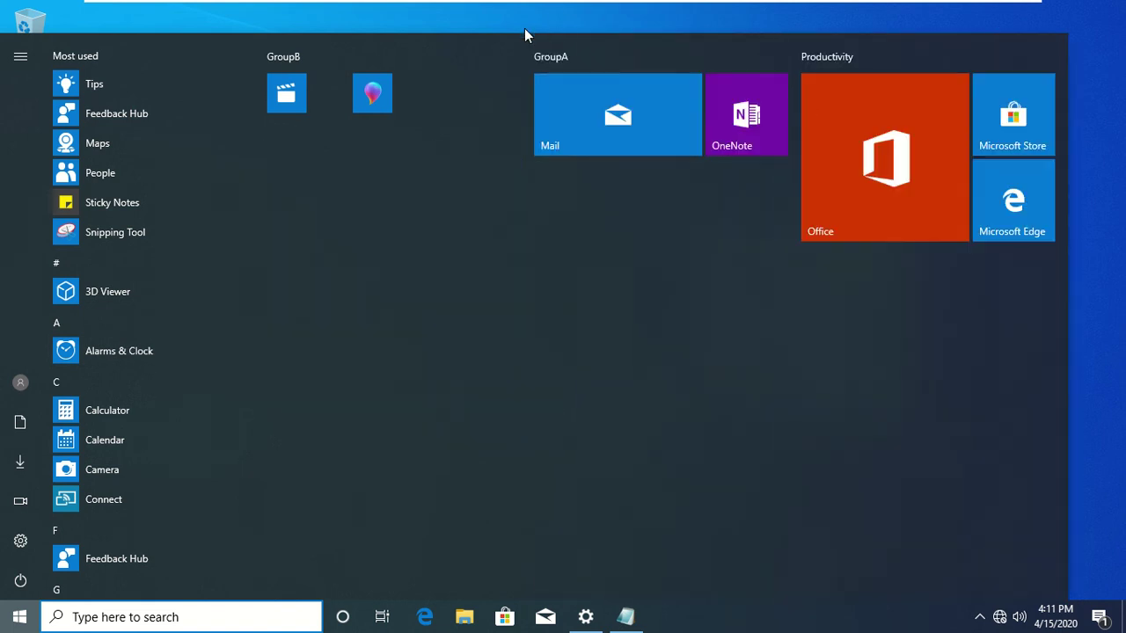
pyautogui.moveTo(516, 30); pyautogui.dragTo(508, 5)
pyautogui.moveTo(1070, 271); pyautogui.dragTo(214, 270)
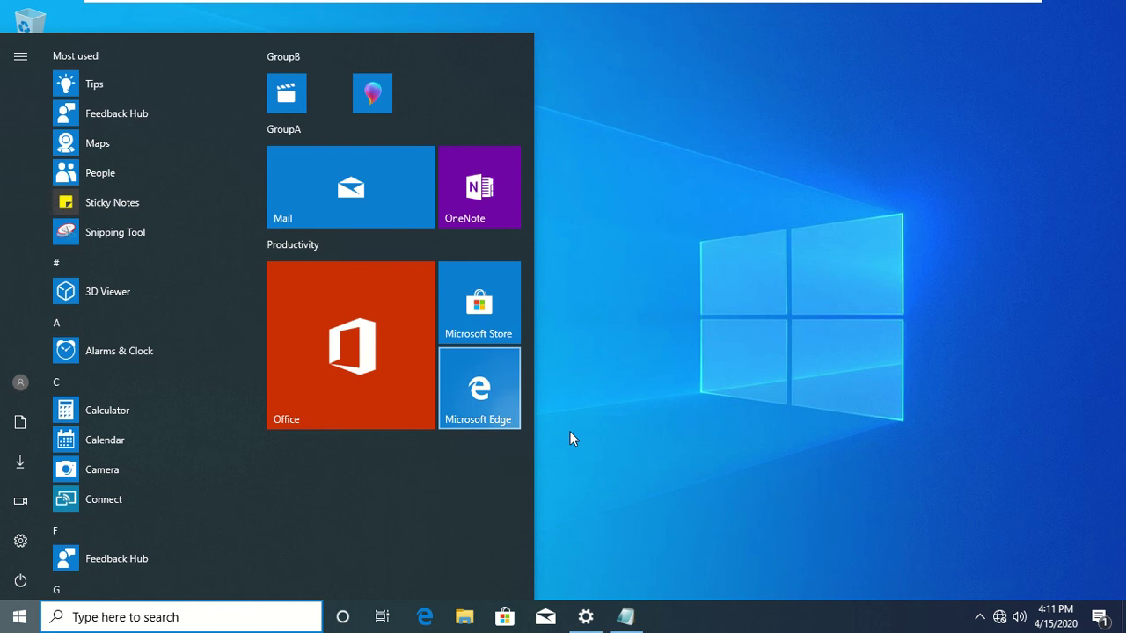
# Step: Turn on Use Start full screen in the Start personalization settings and open Start in that mode
pyautogui.click(39, 554)
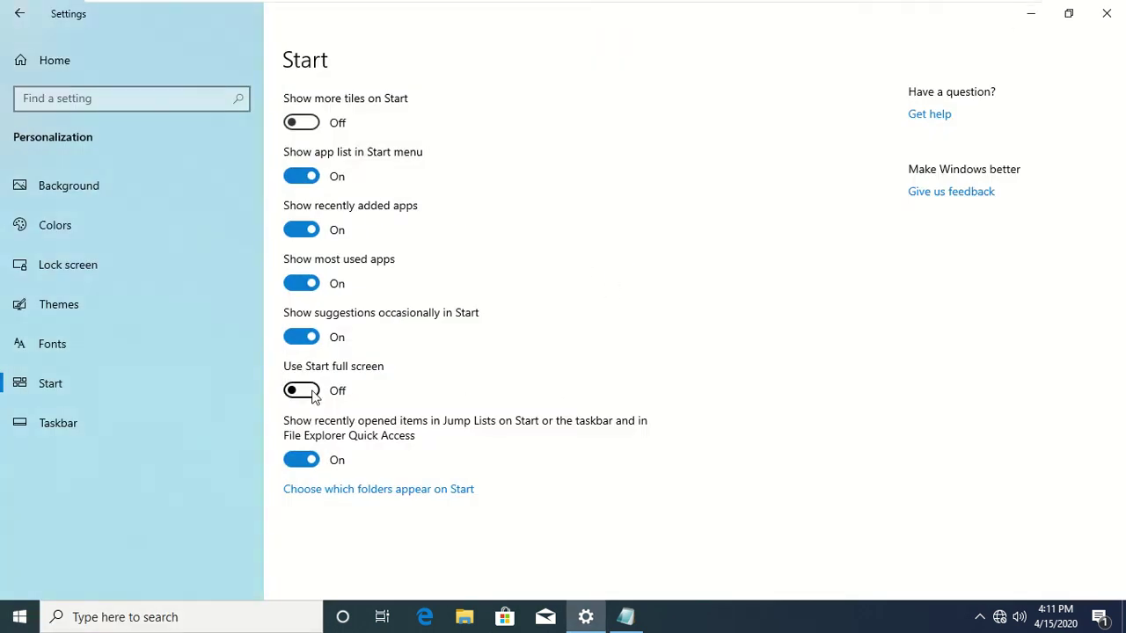
pyautogui.click(304, 390)
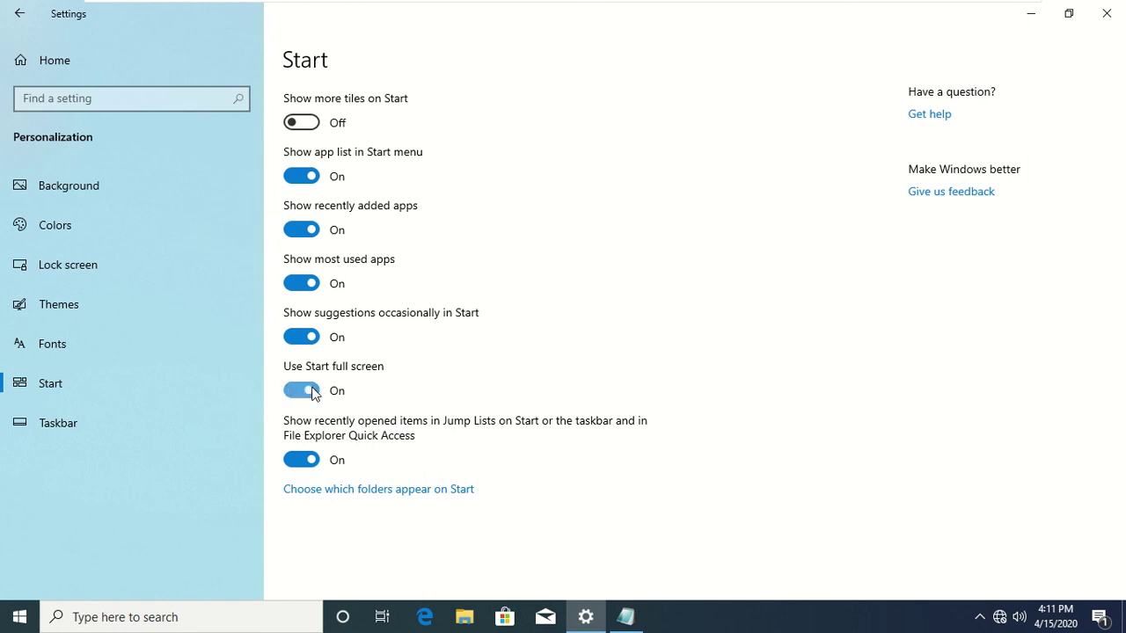
pyautogui.click(17, 619)
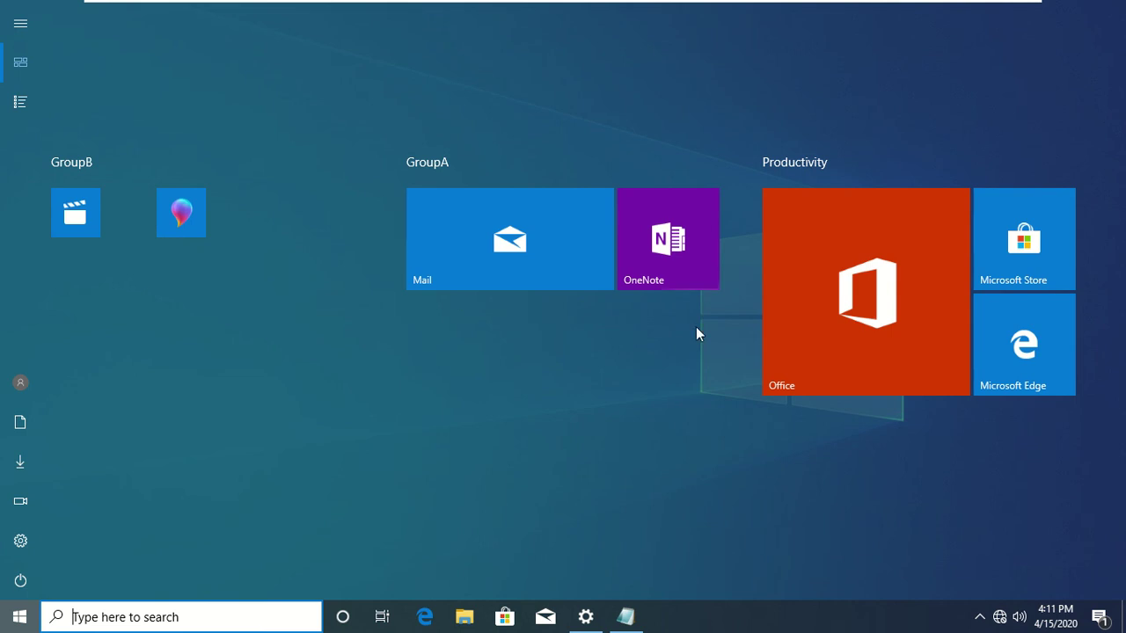
# Step: Browse the complete app list in full-screen Start and return to the pinned tiles
pyautogui.click(17, 104)
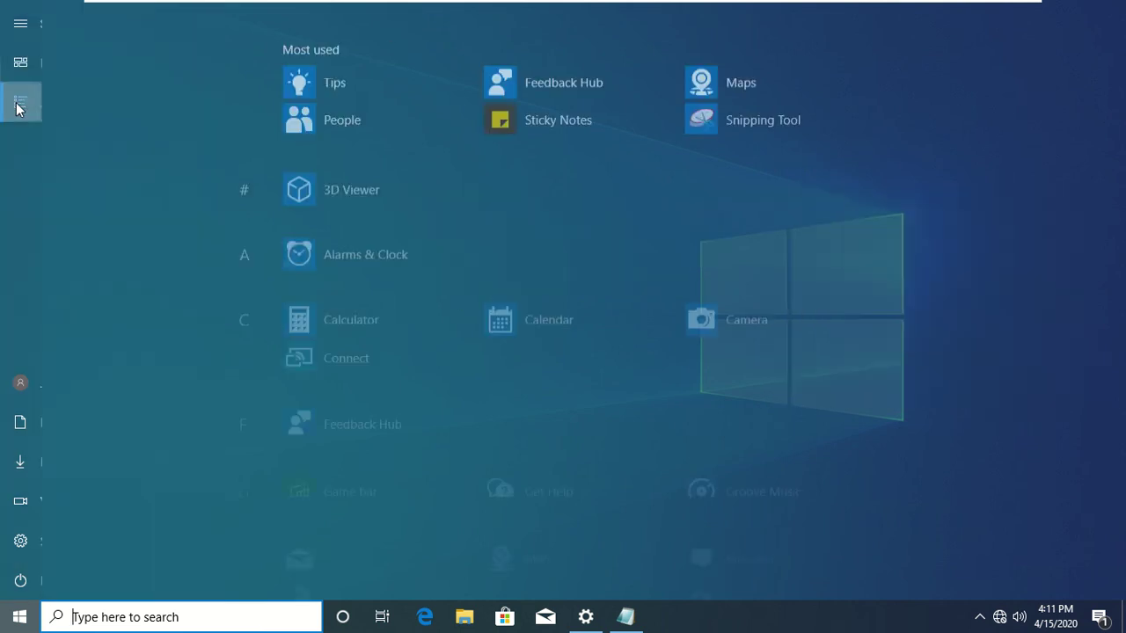
pyautogui.scroll(-5, 538, 361)
pyautogui.scroll(-1, 543, 384)
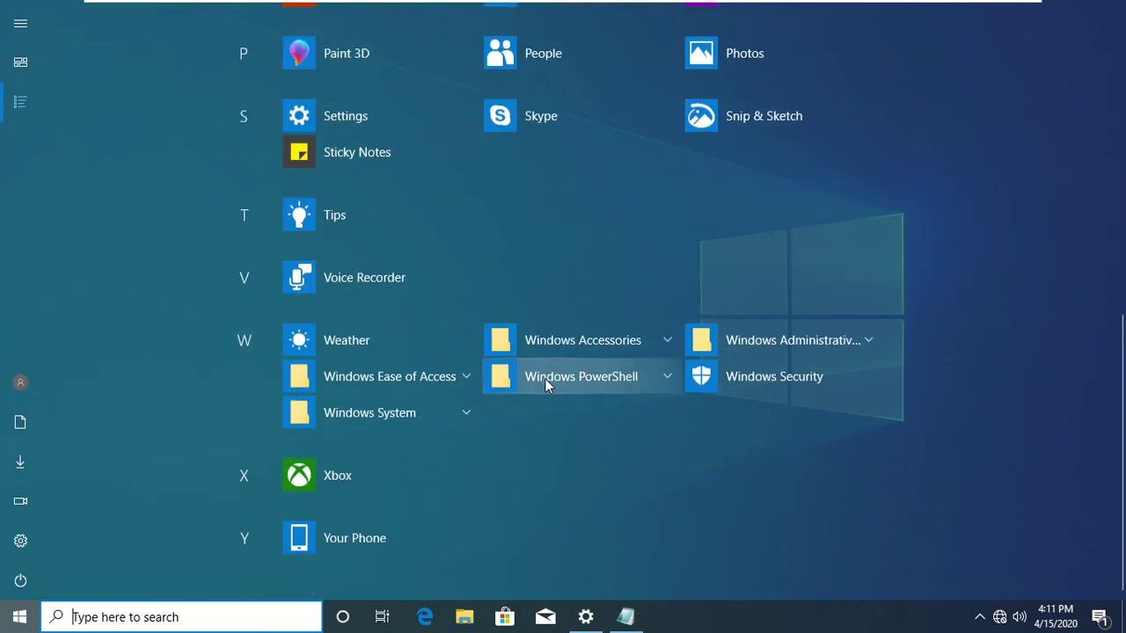
pyautogui.scroll(7, 545, 385)
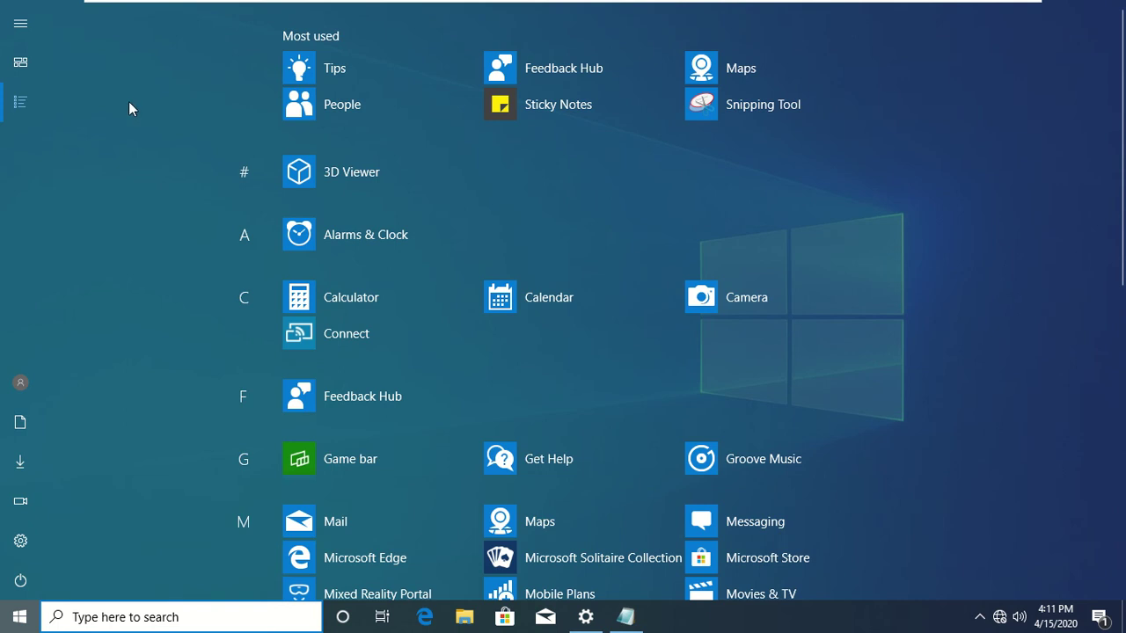
pyautogui.click(19, 63)
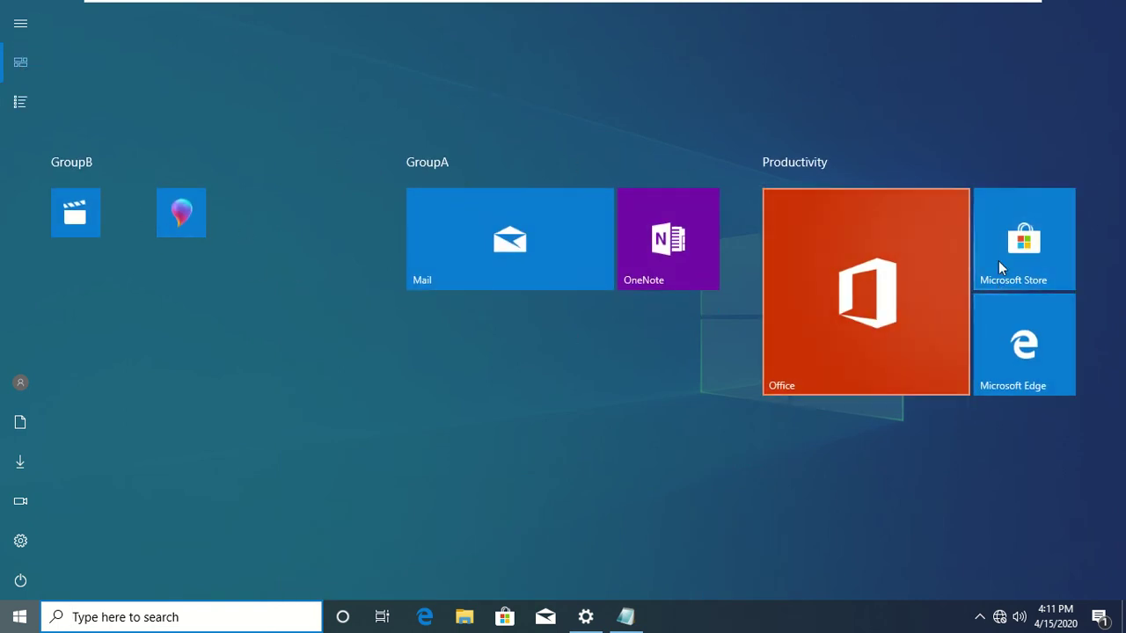
pyautogui.moveTo(249, 163)
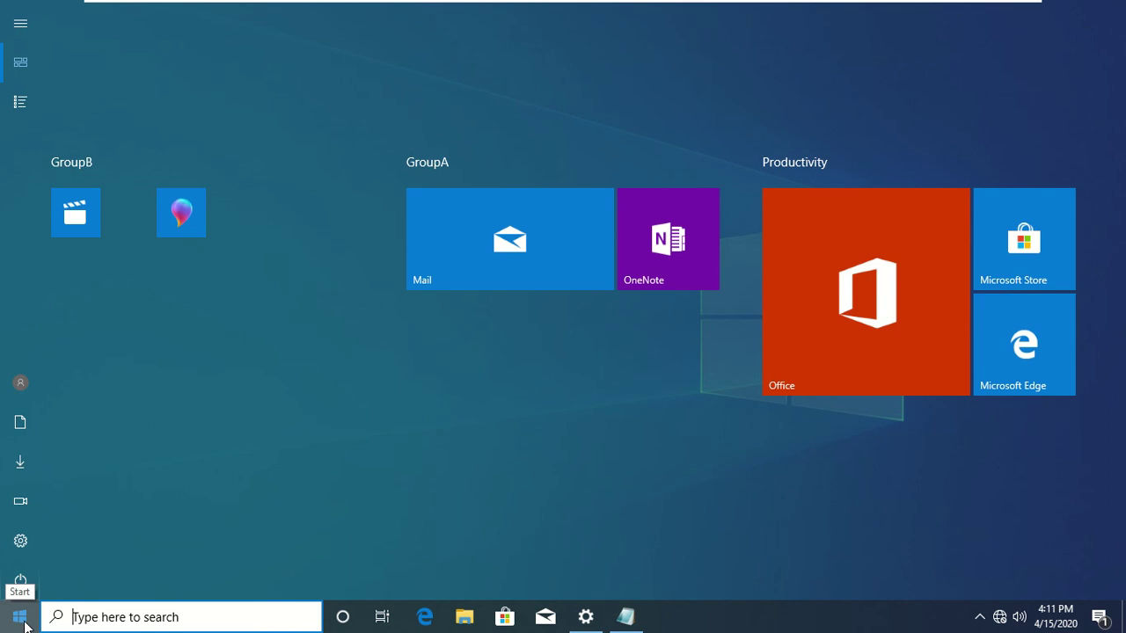
# Step: Turn off Show app list in Start menu in the Start settings and check the full-screen Start
pyautogui.click(583, 617)
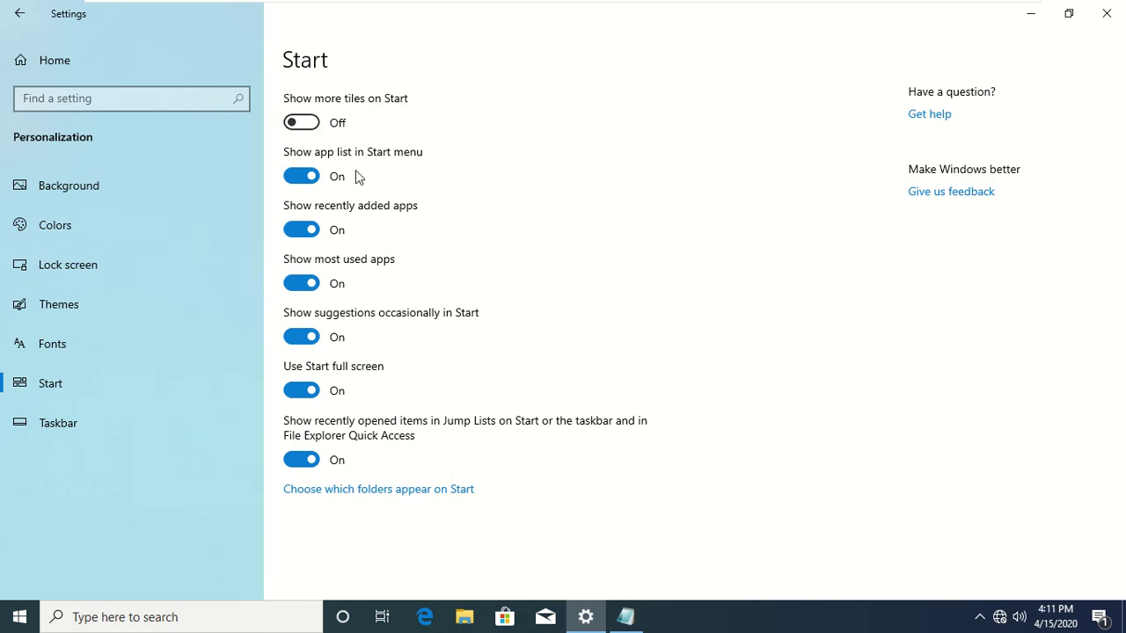
pyautogui.click(293, 177)
pyautogui.click(22, 620)
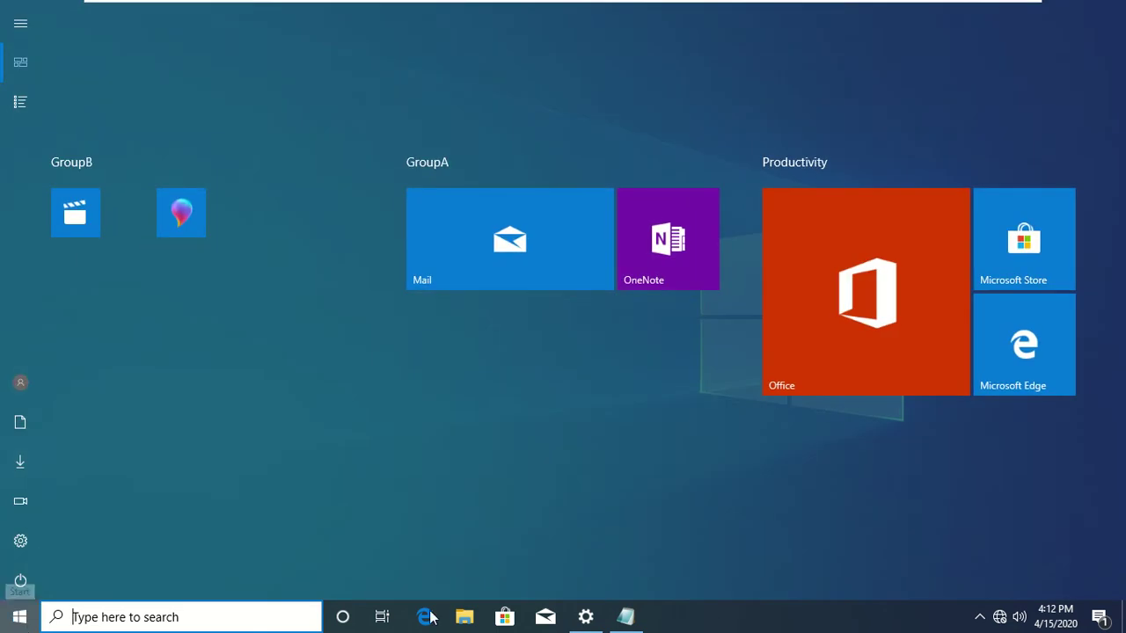
# Step: Turn off Use Start full screen in the Start settings and switch the compact Start menu to all apps
pyautogui.click(583, 625)
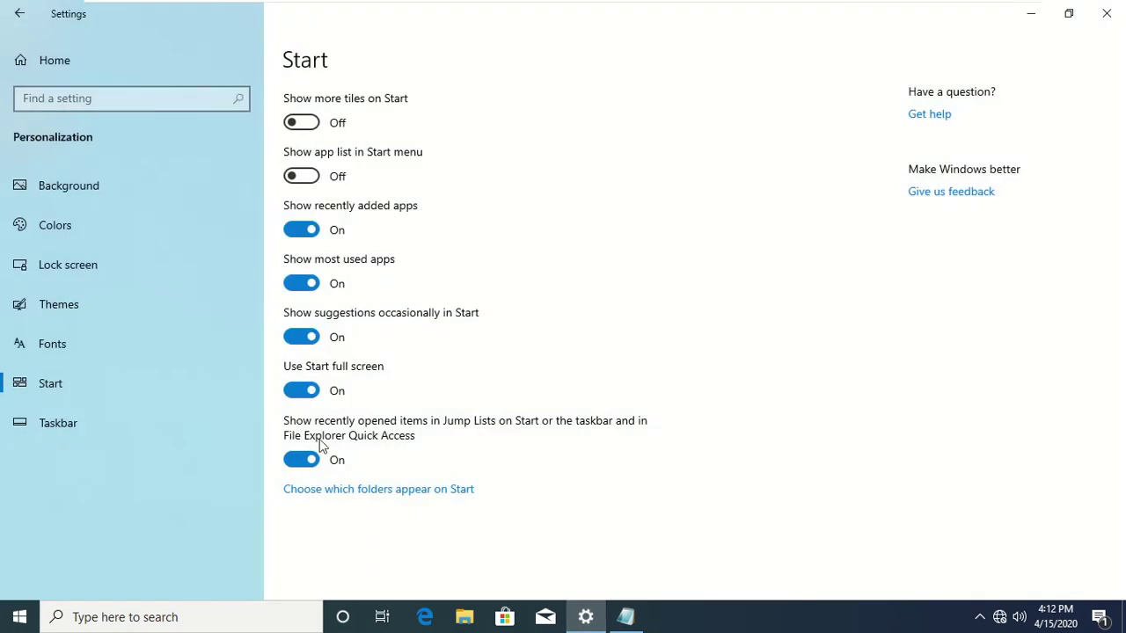
pyautogui.click(301, 390)
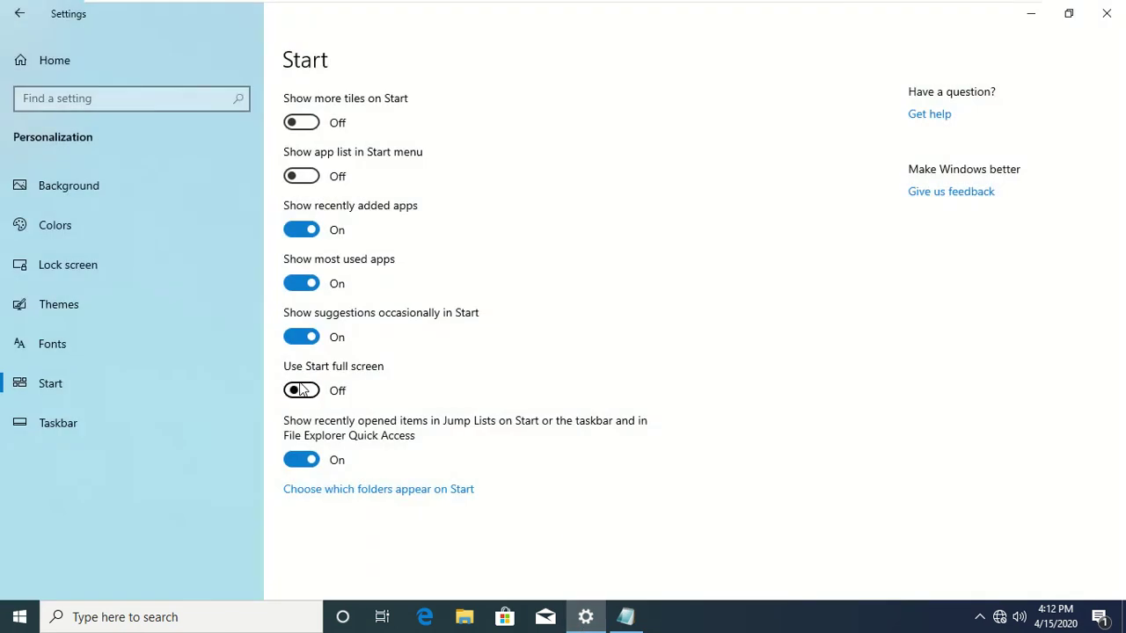
pyautogui.click(19, 617)
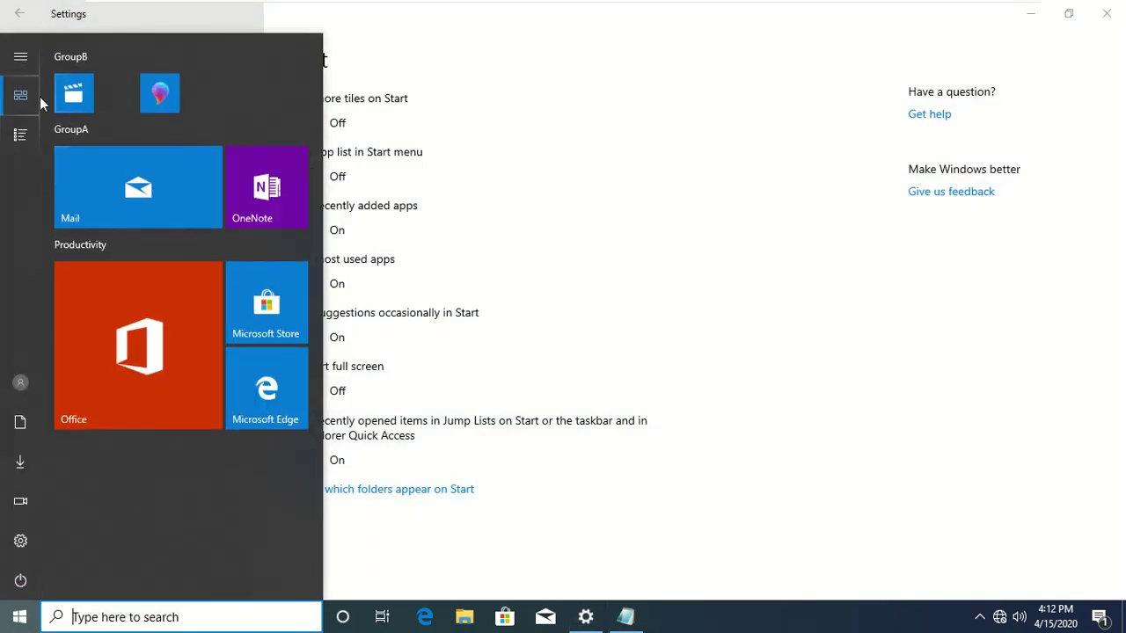
pyautogui.click(22, 139)
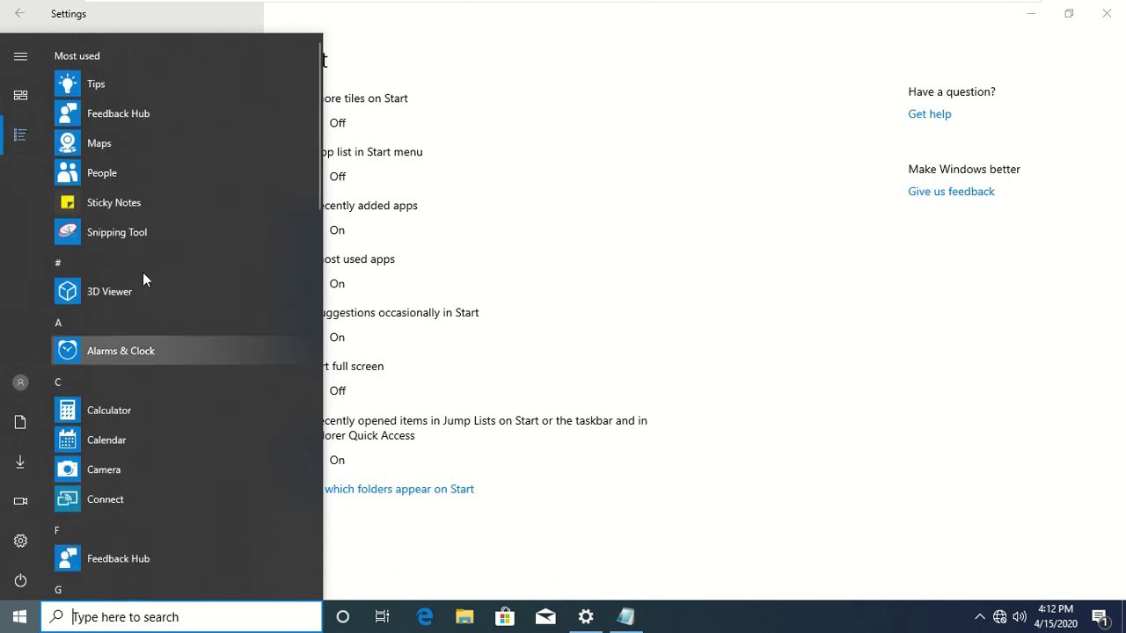
# Step: Turn Show app list in Start menu back on, check the Start menu layout, and return to the Start settings
pyautogui.click(602, 362)
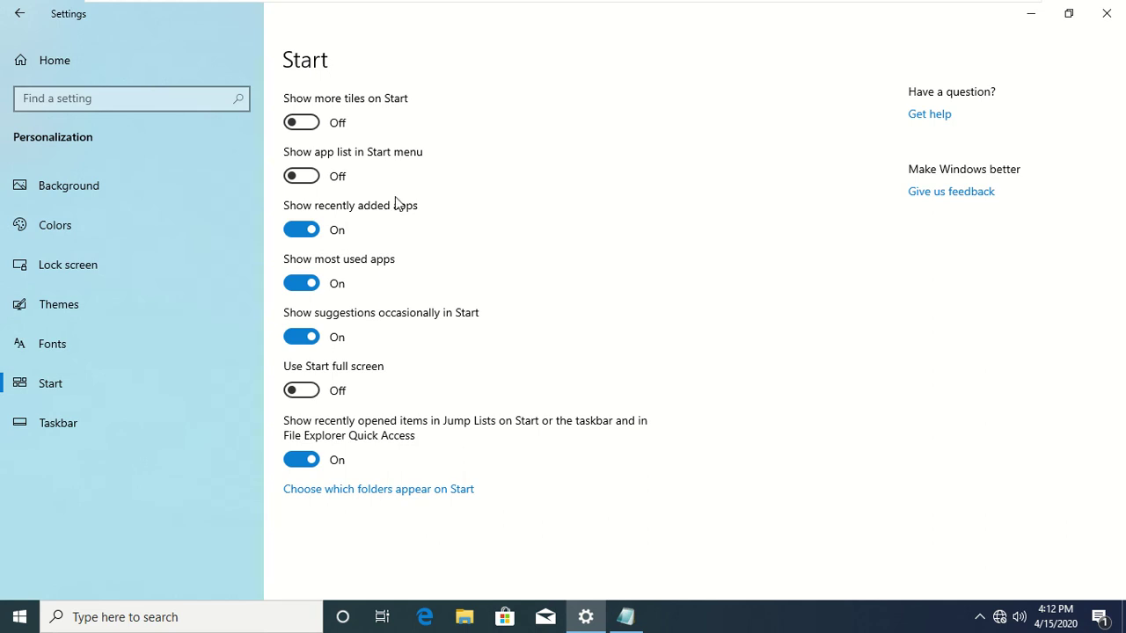
pyautogui.click(304, 178)
pyautogui.click(12, 625)
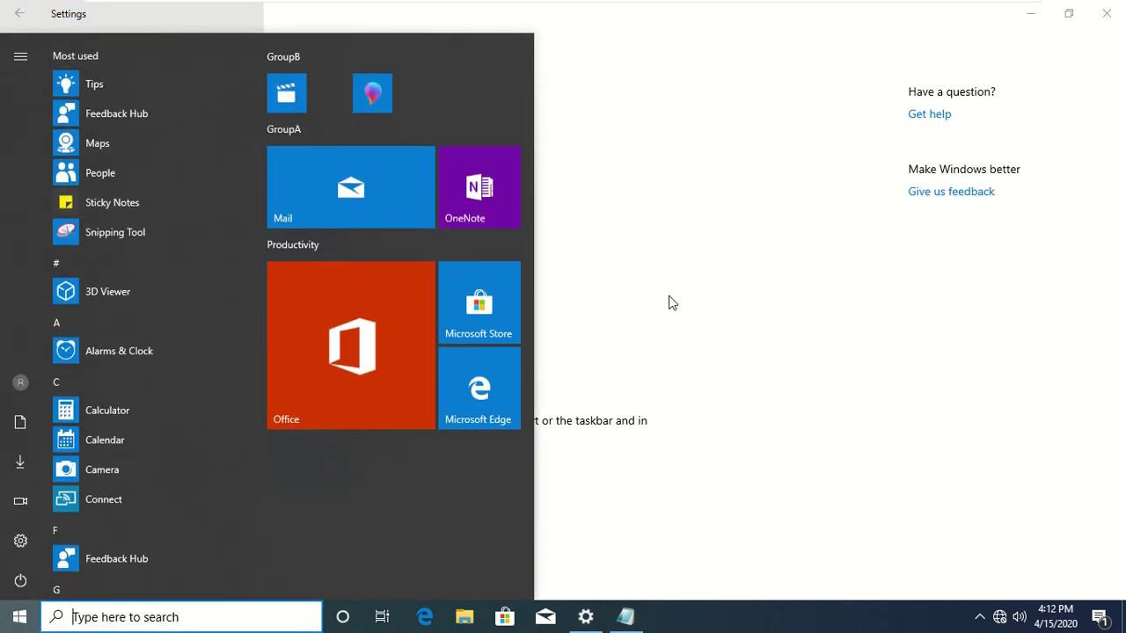
pyautogui.click(668, 303)
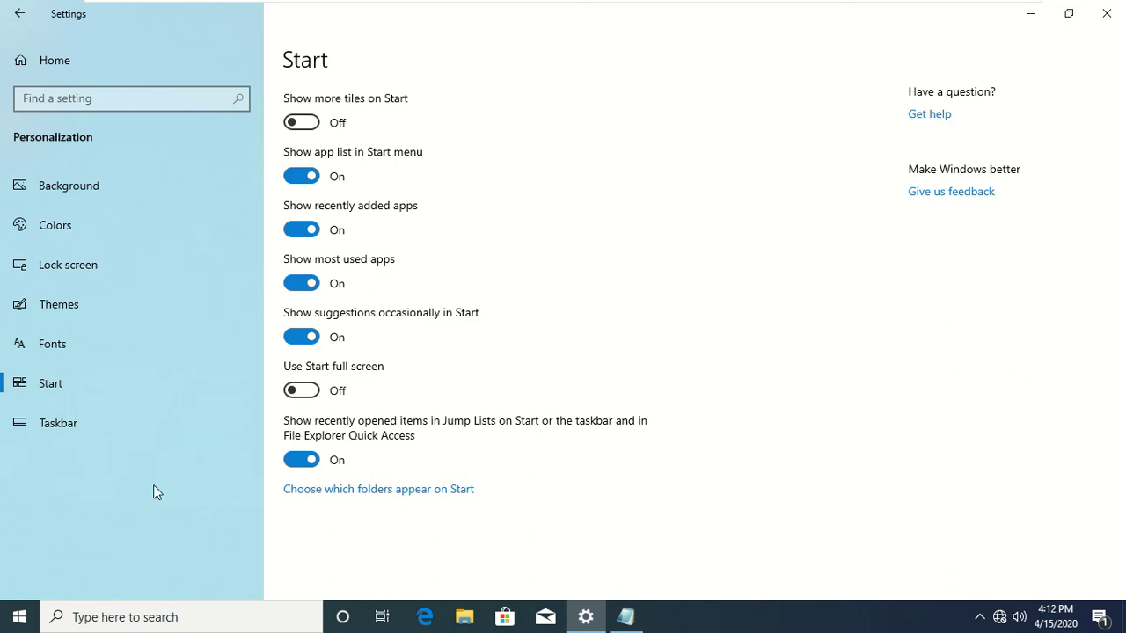
# Step: Browse the most used apps and the alphabetical app list in the Start menu, and return to the Start settings
pyautogui.click(19, 617)
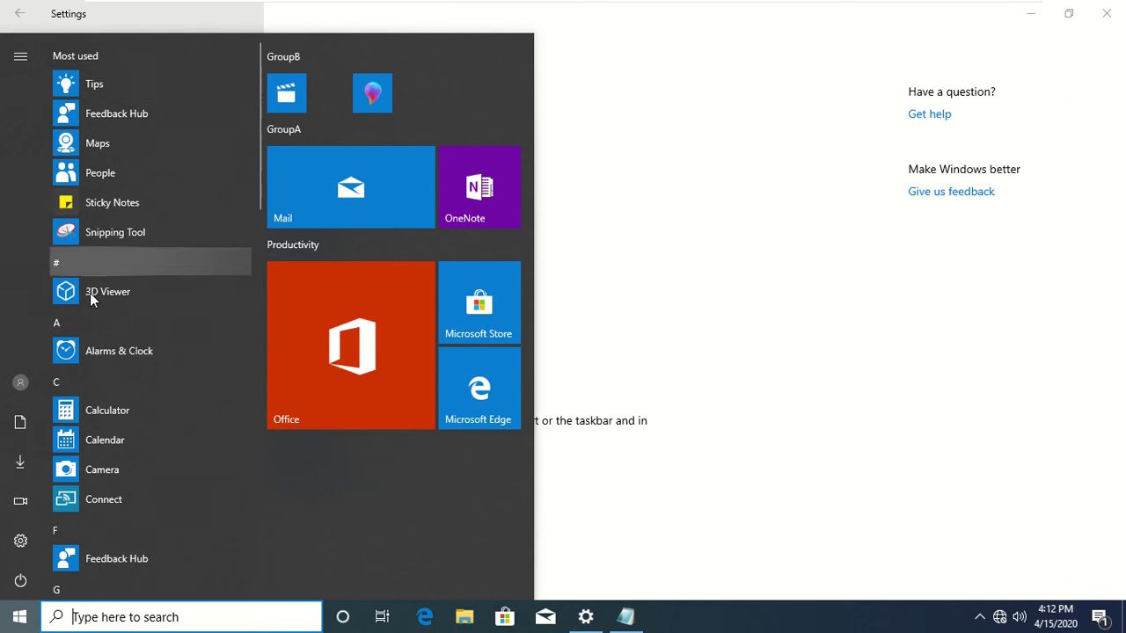
pyautogui.scroll(-2, 120, 352)
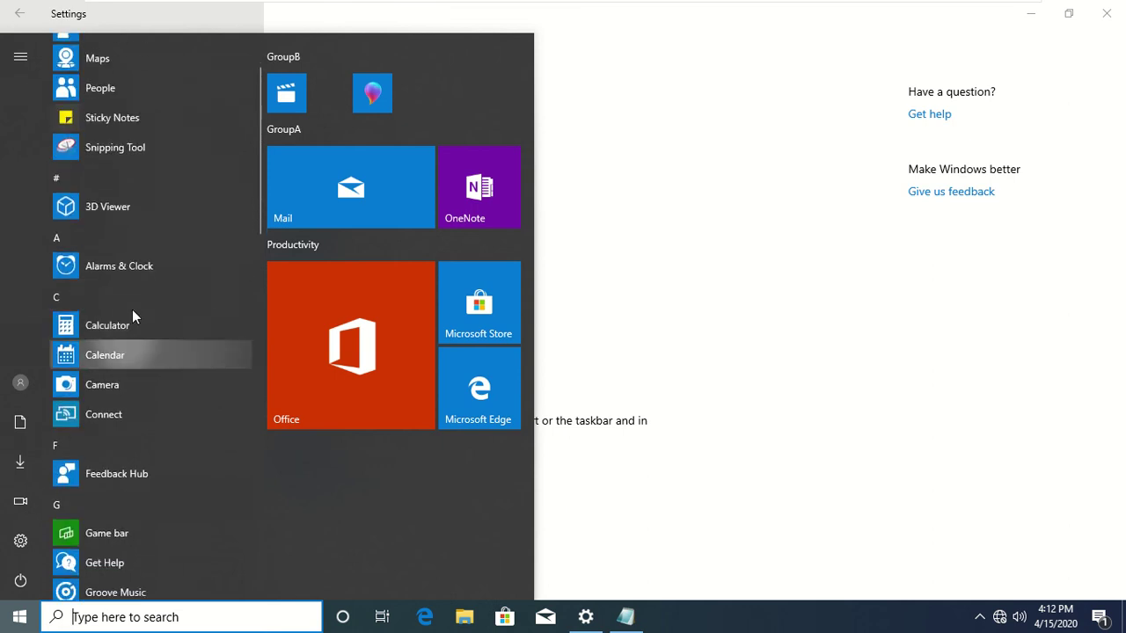
pyautogui.scroll(2, 125, 290)
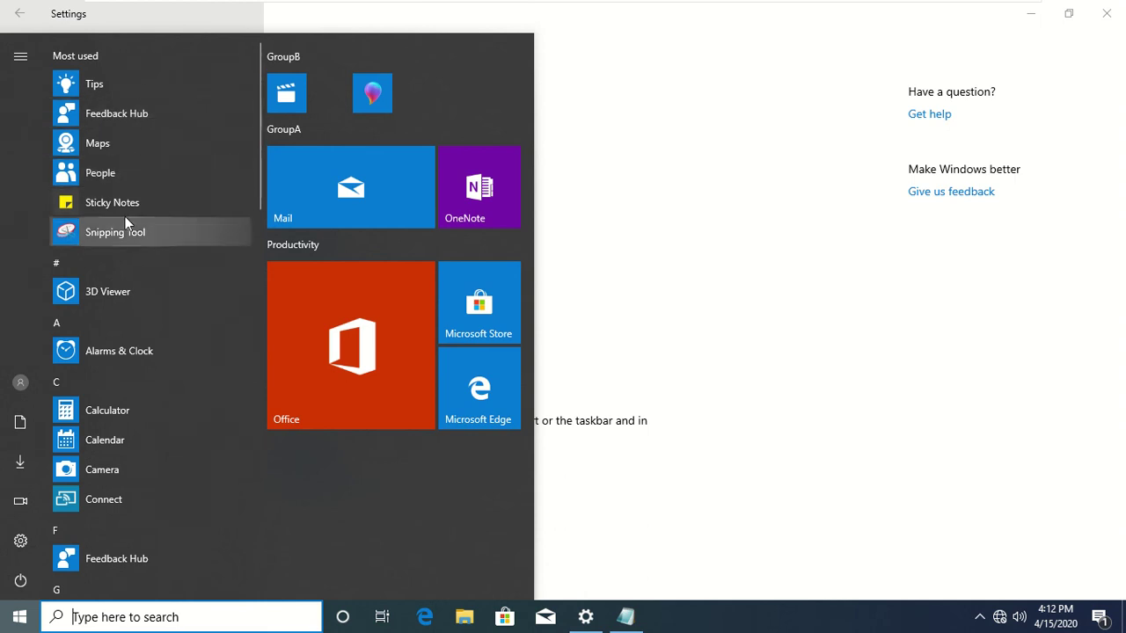
pyautogui.scroll(-10, 143, 189)
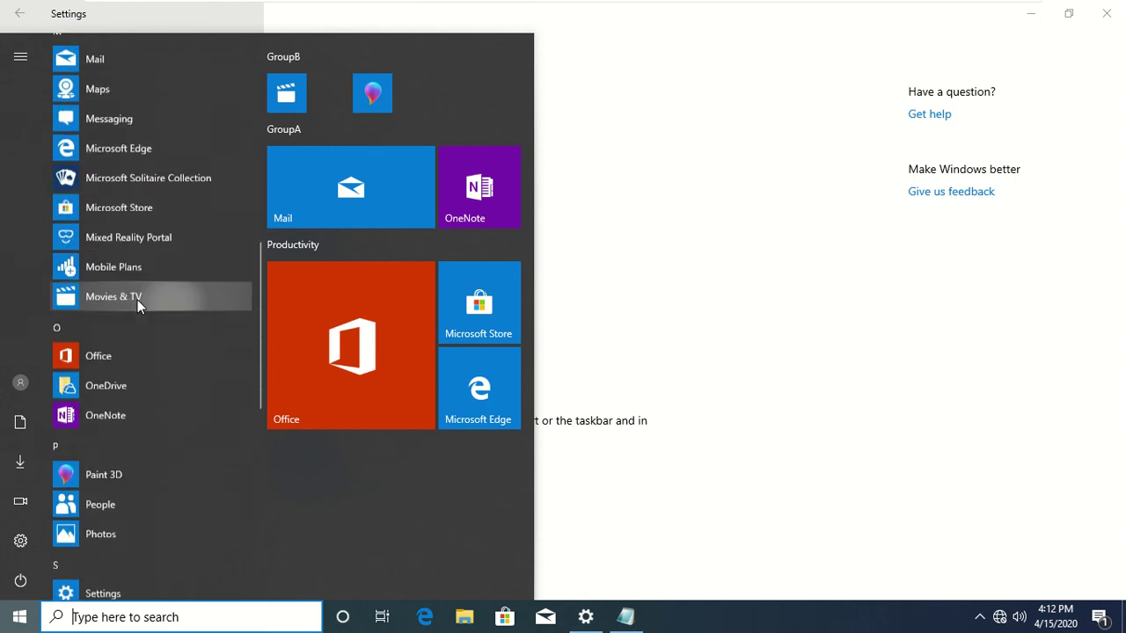
pyautogui.scroll(10, 139, 305)
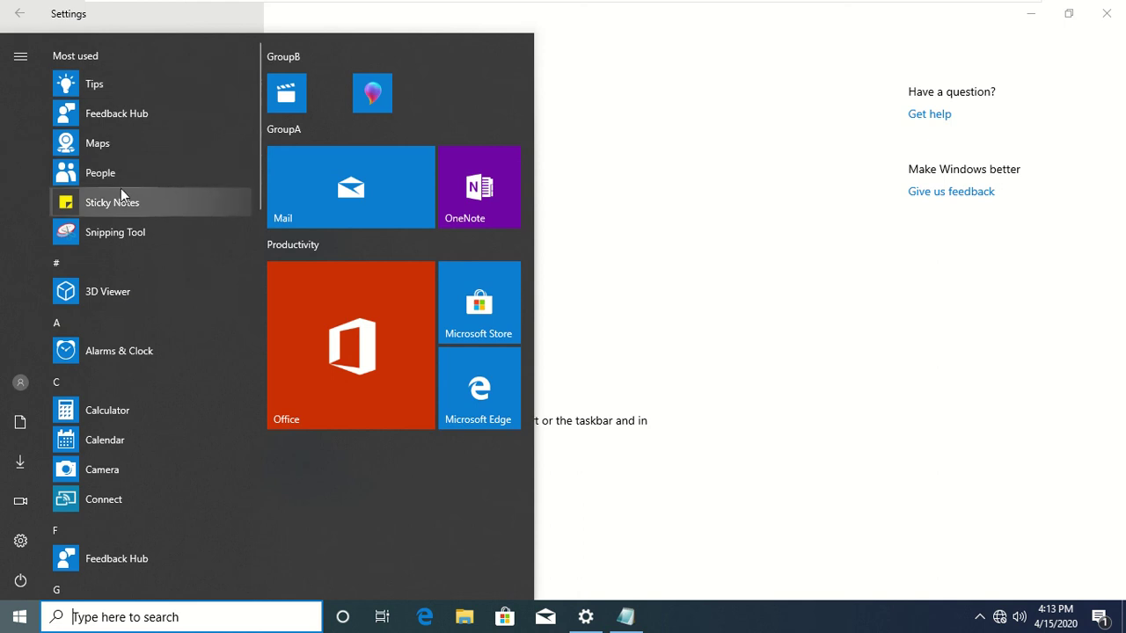
pyautogui.click(748, 196)
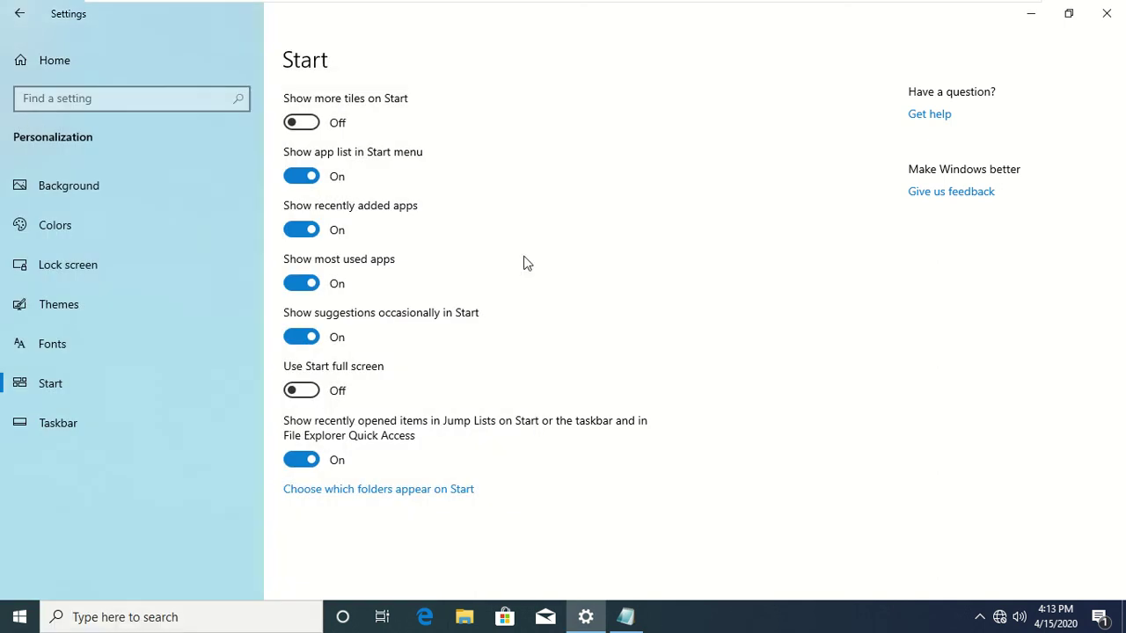
# Step: Examine the folder shortcuts beside the Start menu's app list and return to the Start settings
pyautogui.click(16, 619)
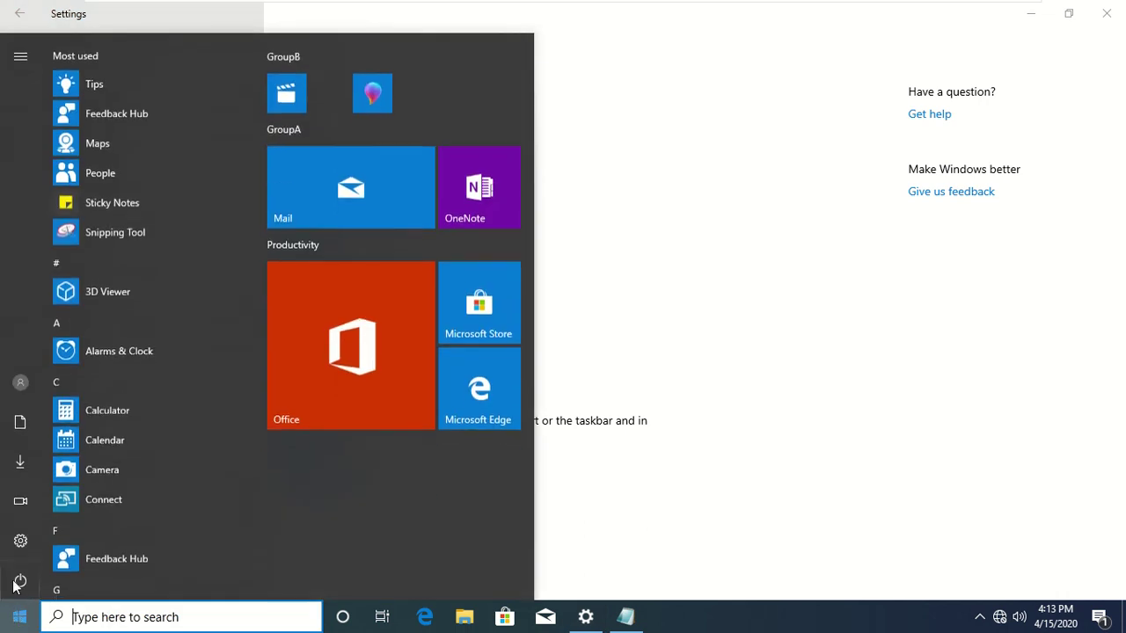
pyautogui.moveTo(13, 501)
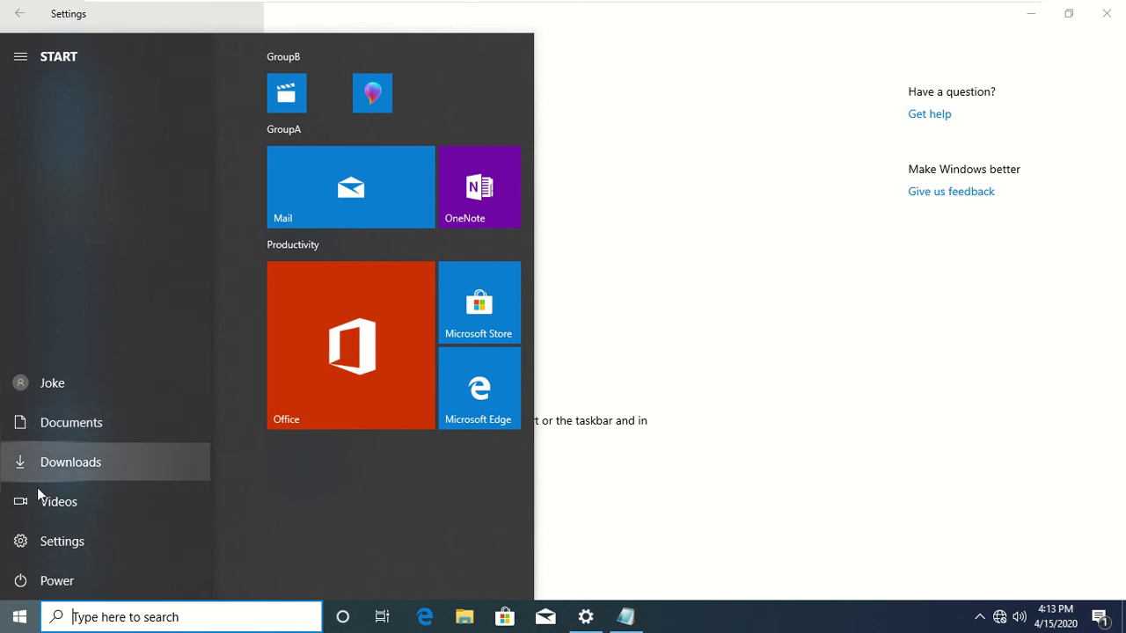
pyautogui.click(774, 389)
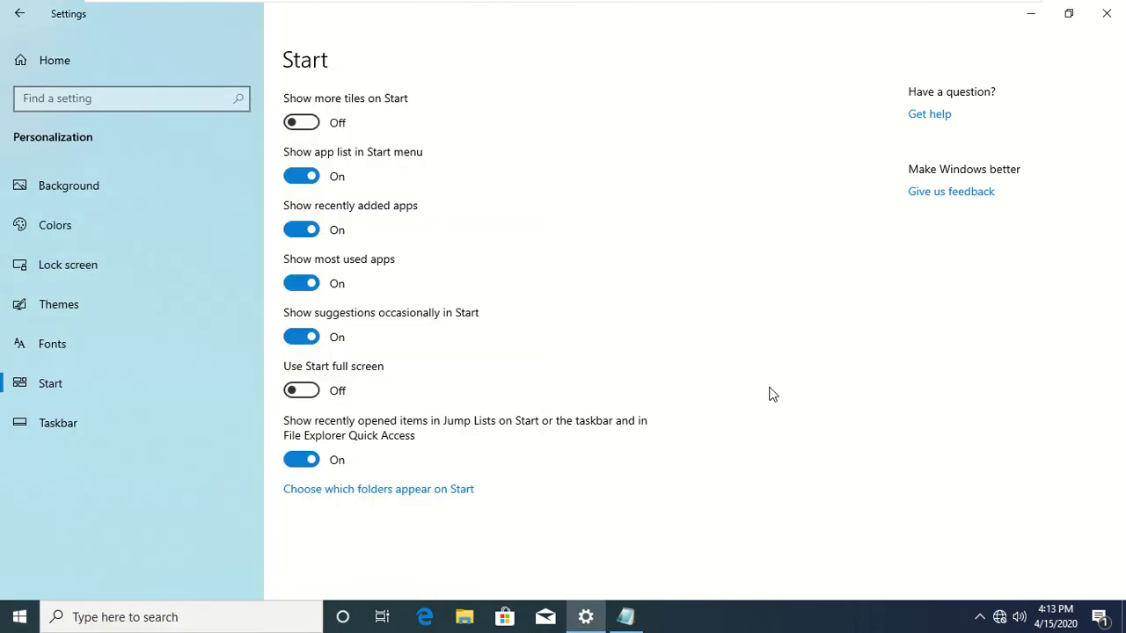
# Step: Turn on File Explorer among the folders that appear on Start and check the shortcuts in the Start menu
pyautogui.click(301, 494)
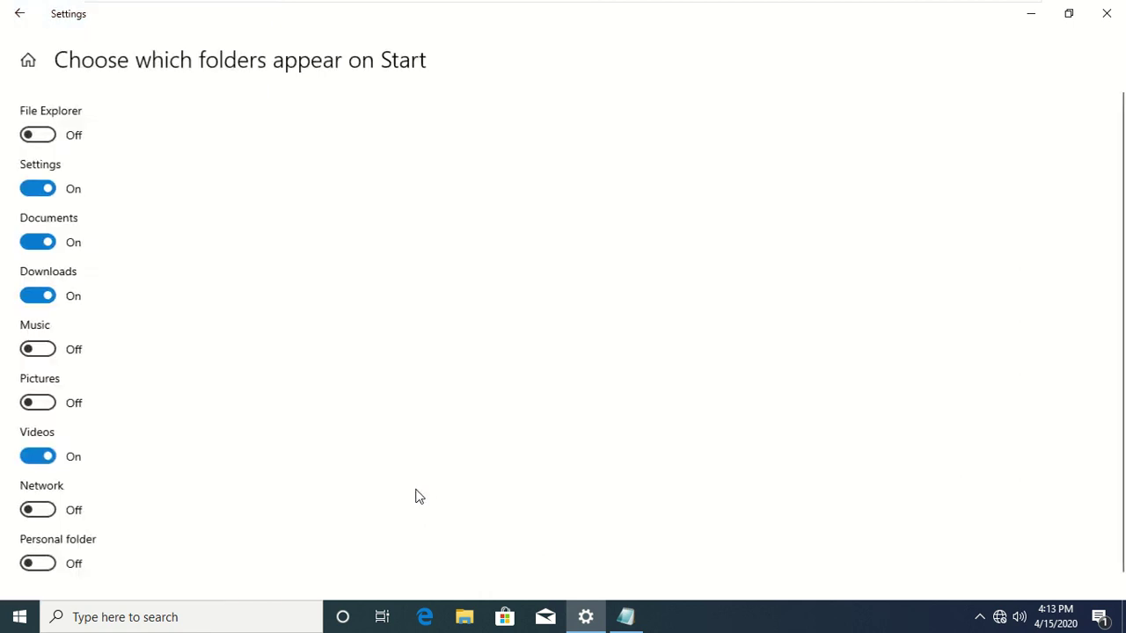
pyautogui.scroll(-1, 132, 308)
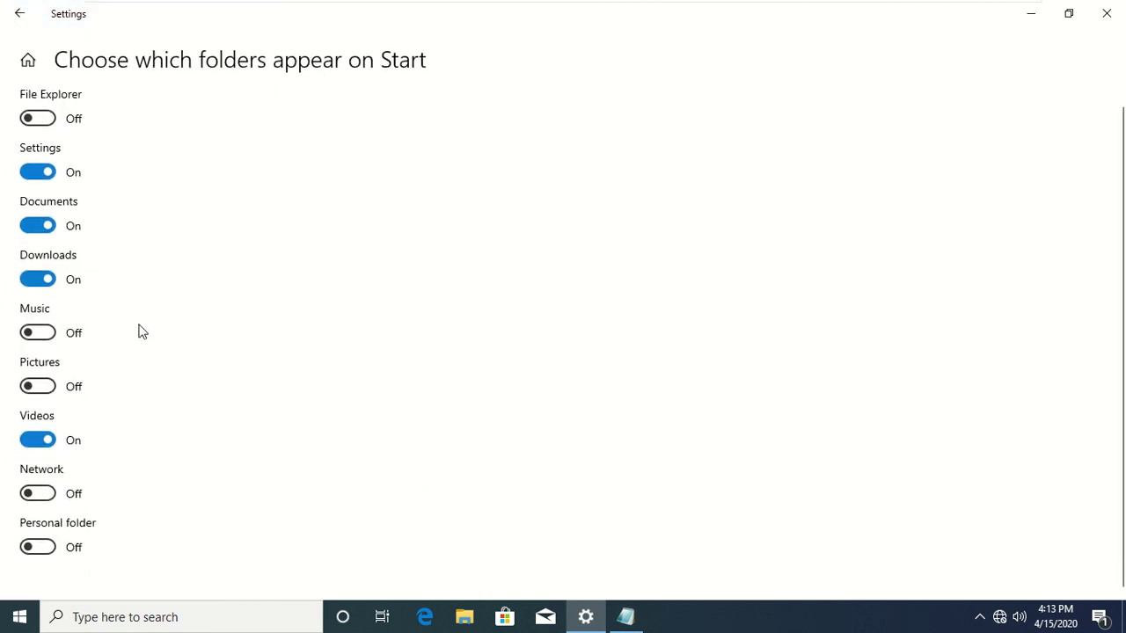
pyautogui.click(38, 118)
pyautogui.click(19, 619)
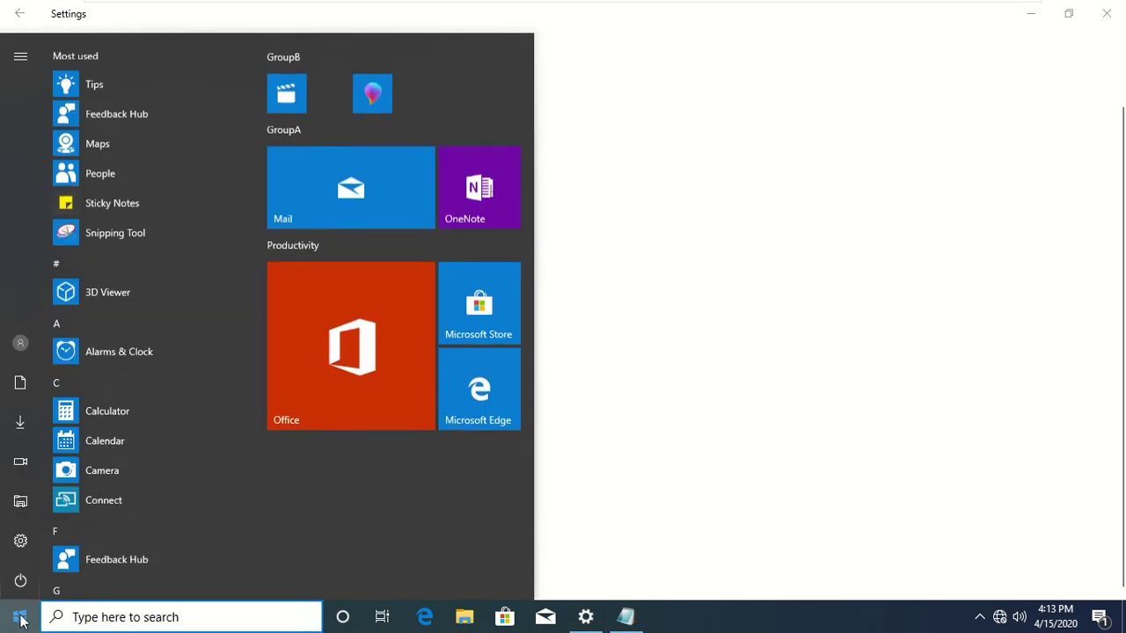
pyautogui.moveTo(26, 390)
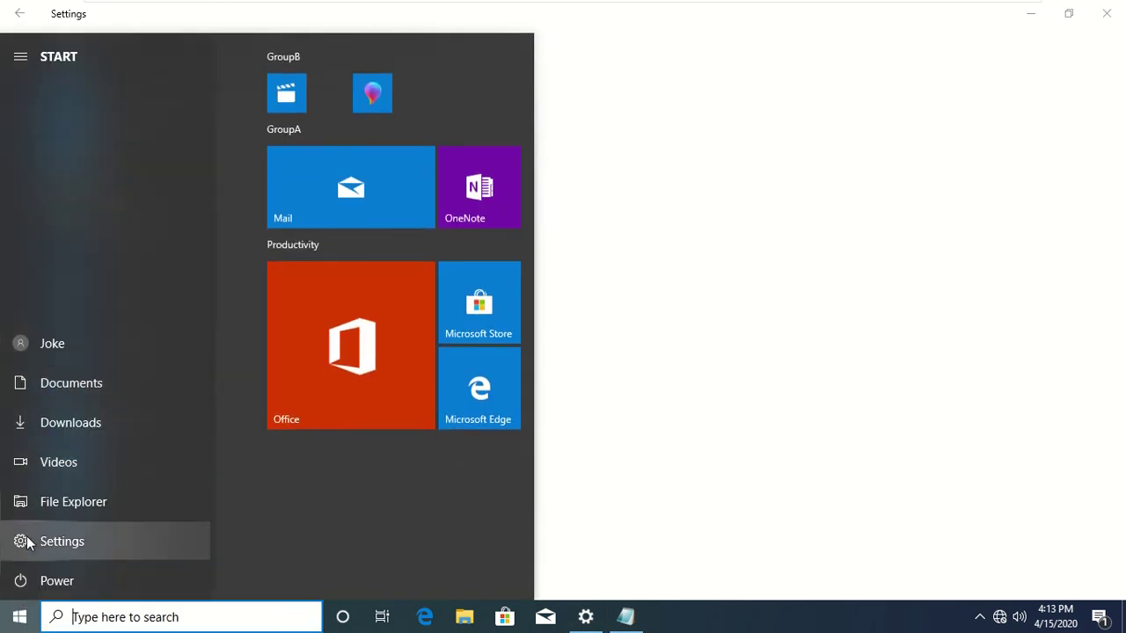
pyautogui.click(912, 473)
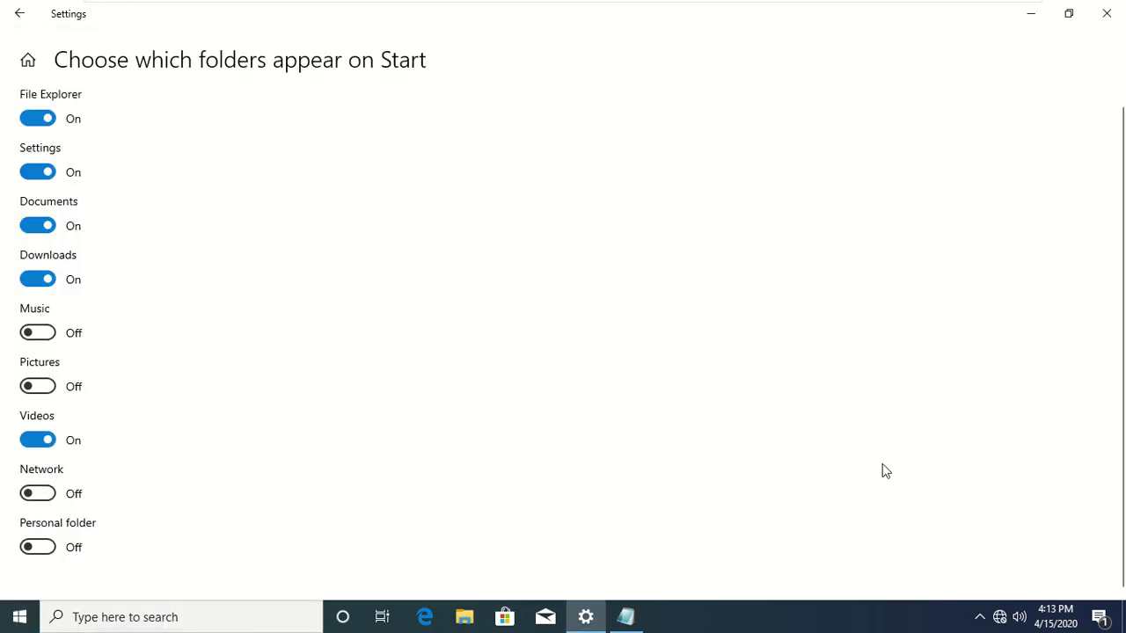
pyautogui.click(19, 617)
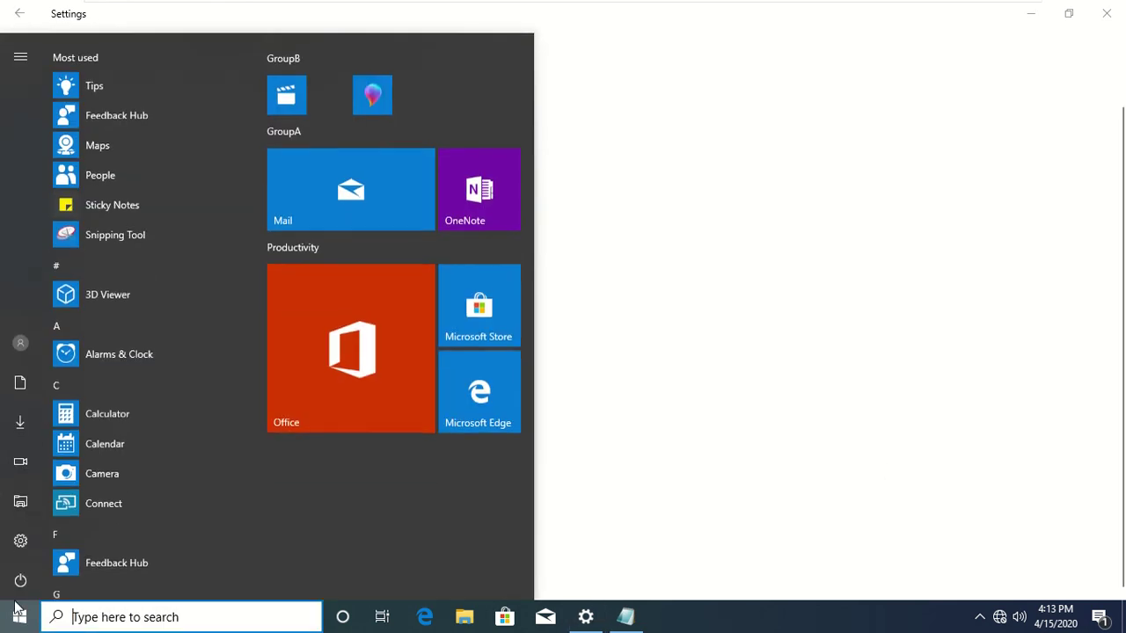
pyautogui.click(820, 421)
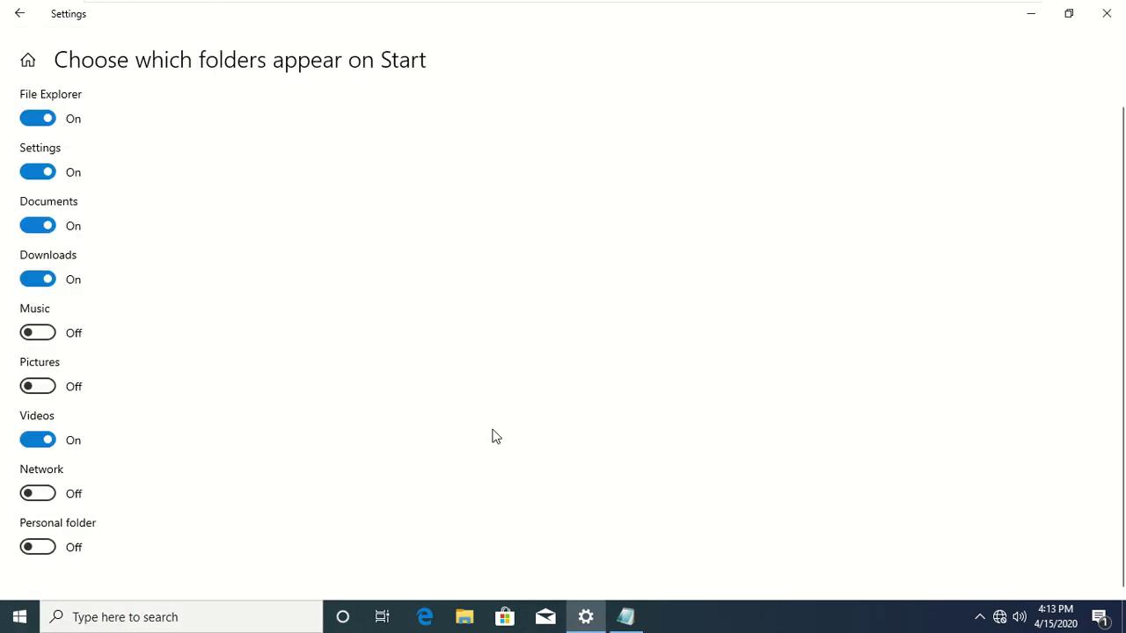
# Step: Turn on Network among the folders that appear on Start and check its shortcut in the Start menu
pyautogui.click(53, 498)
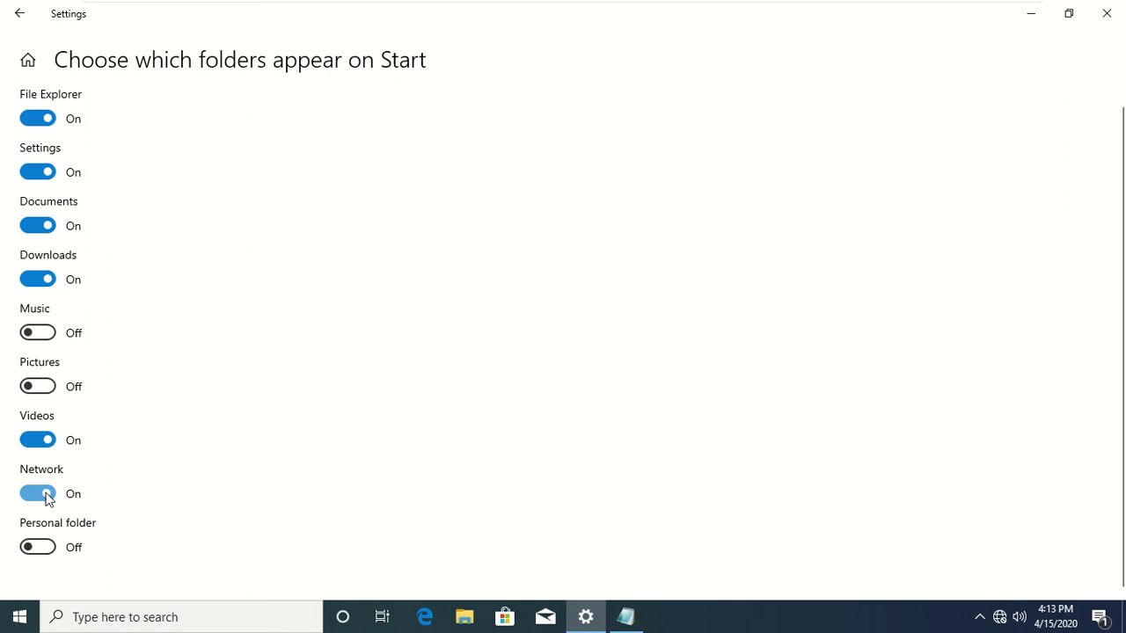
pyautogui.click(20, 617)
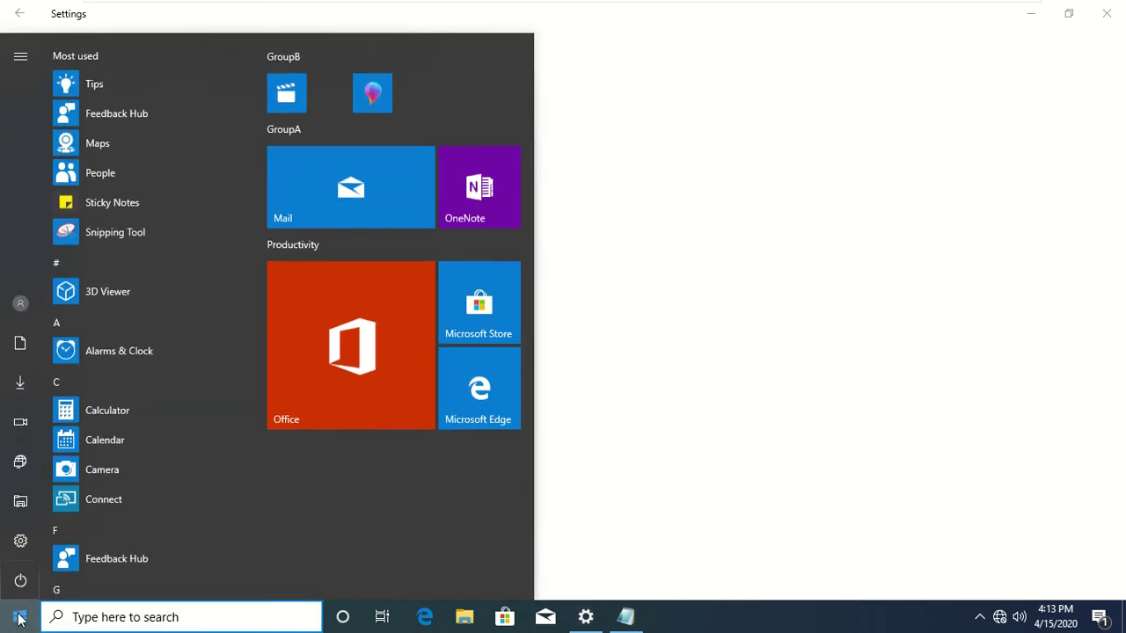
pyautogui.moveTo(24, 471)
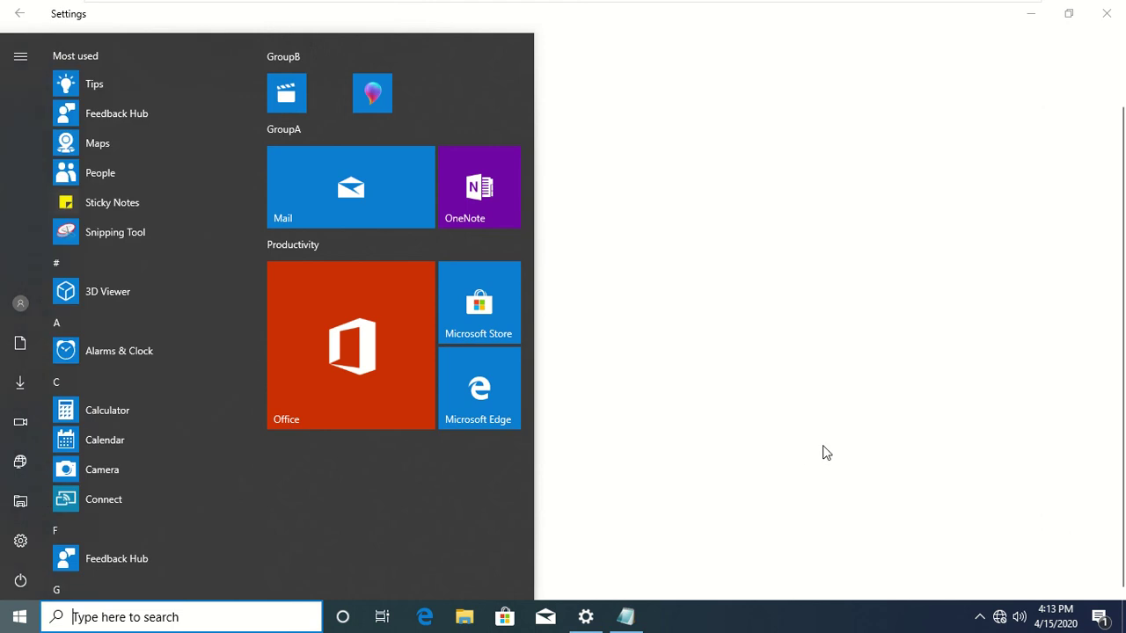
pyautogui.click(821, 453)
# Step: Turn Network back off among the folders that appear on Start and recheck the Start menu
pyautogui.click(35, 493)
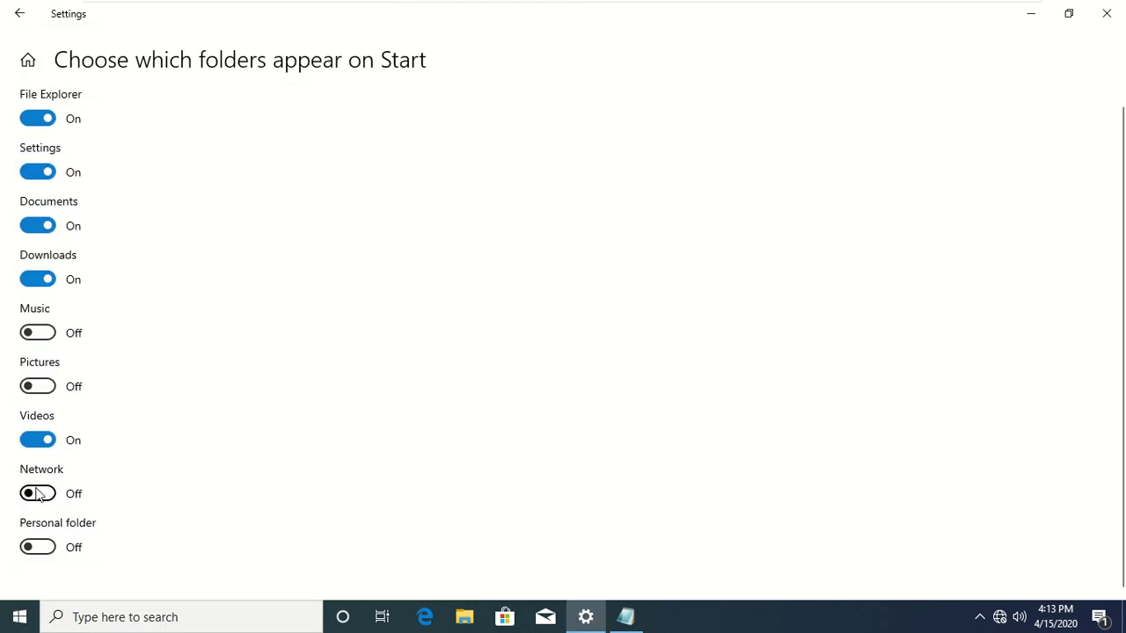
pyautogui.click(20, 616)
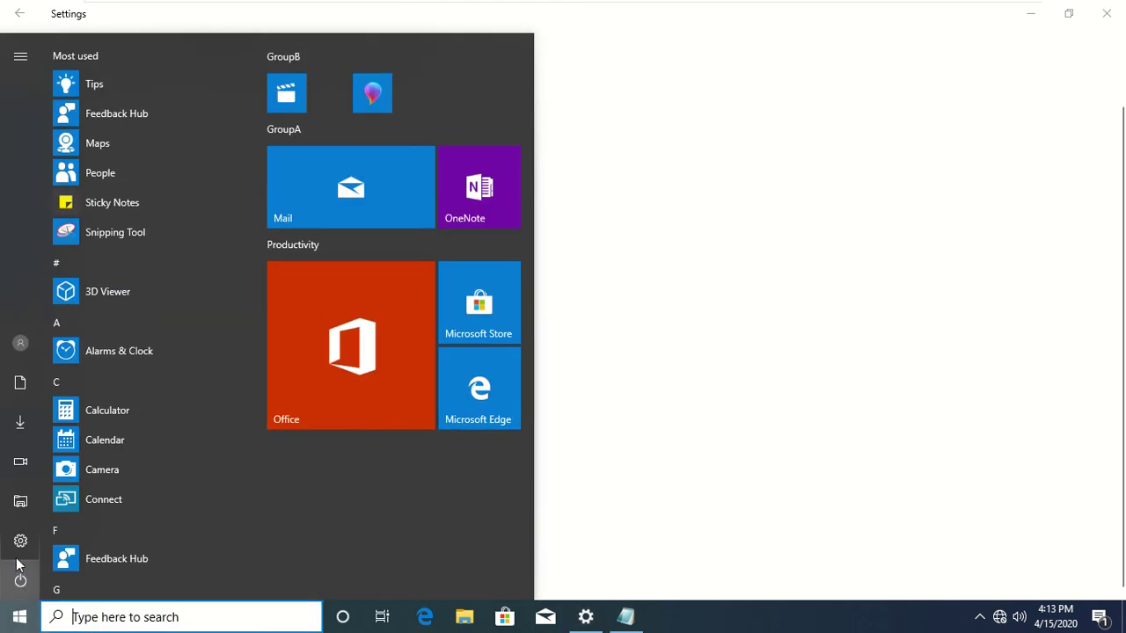
pyautogui.click(869, 318)
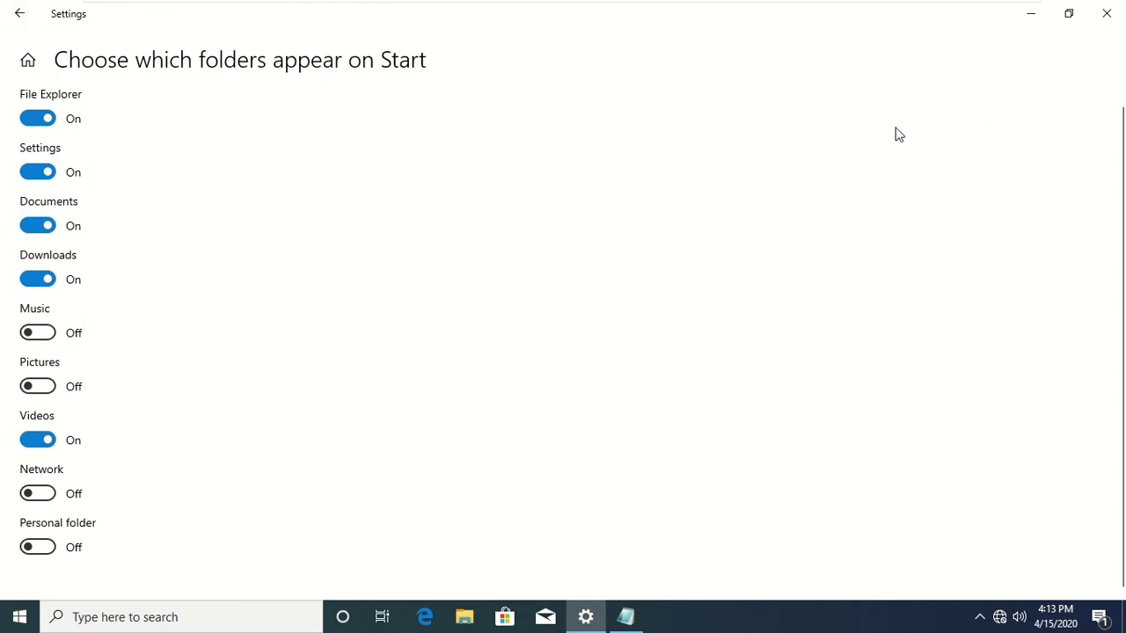
# Step: Close Settings, look over the customized Start menu on the desktop, and dismiss it
pyautogui.click(1107, 13)
pyautogui.click(19, 620)
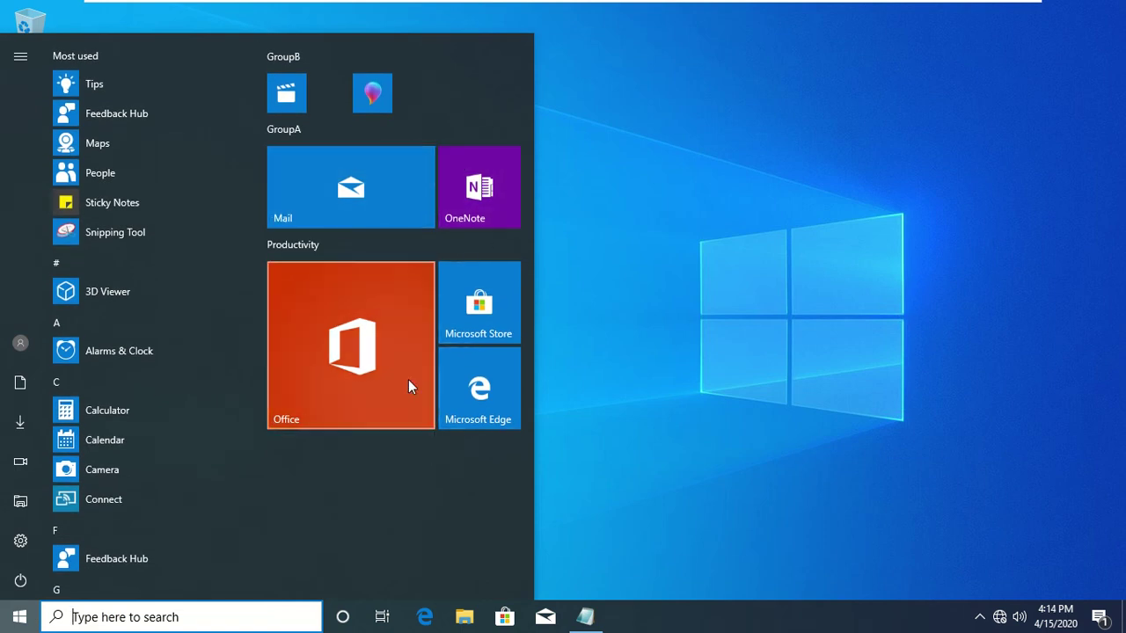
pyautogui.click(327, 410)
pyautogui.click(730, 451)
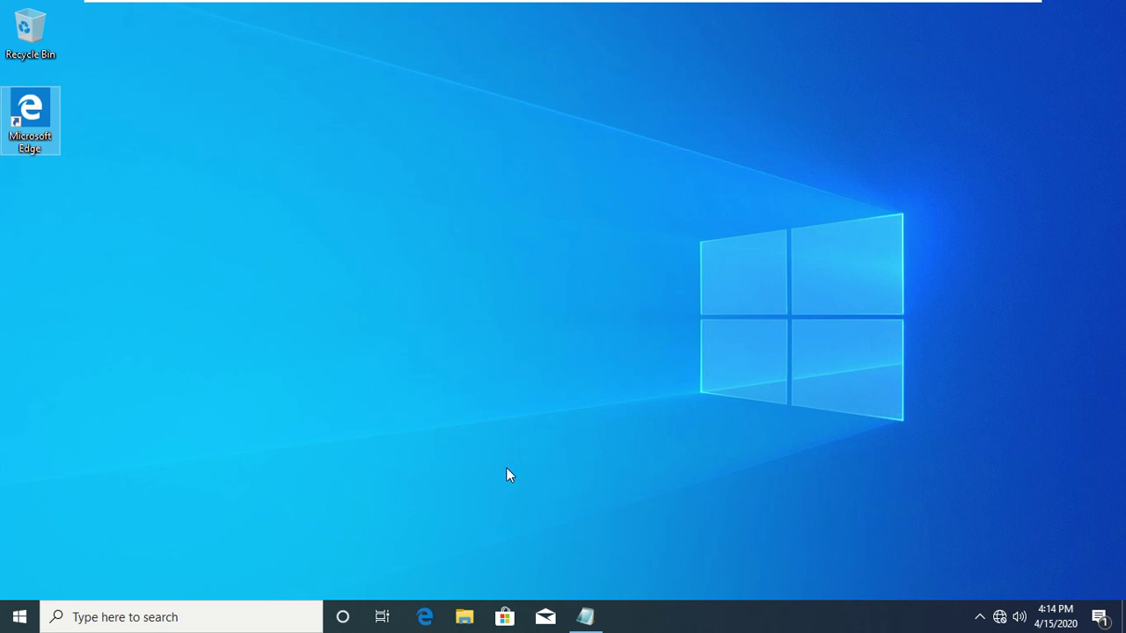
# Step: Switch the VMware Workstation virtual machine from full screen to the windowed view
pyautogui.moveTo(955, 7)
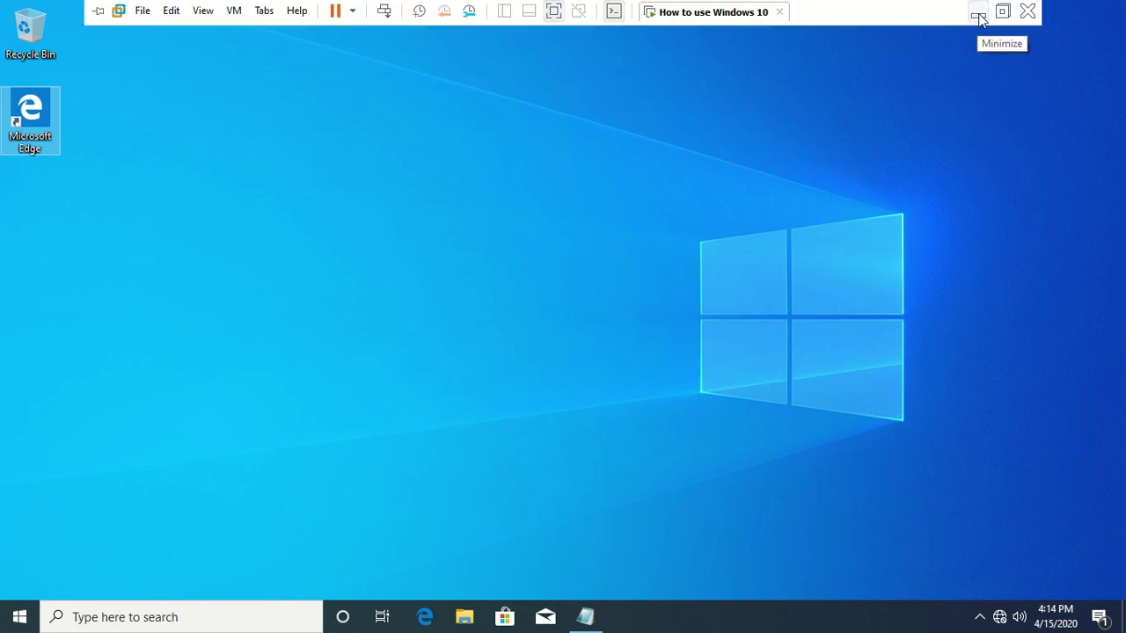
pyautogui.click(1002, 12)
pyautogui.moveTo(554, 7)
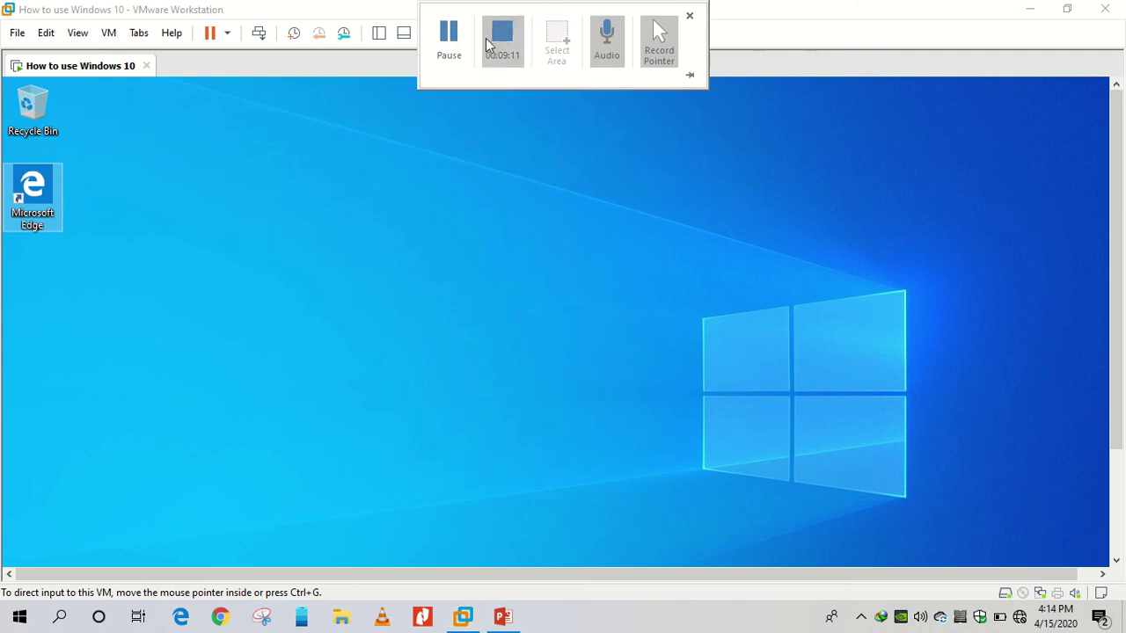